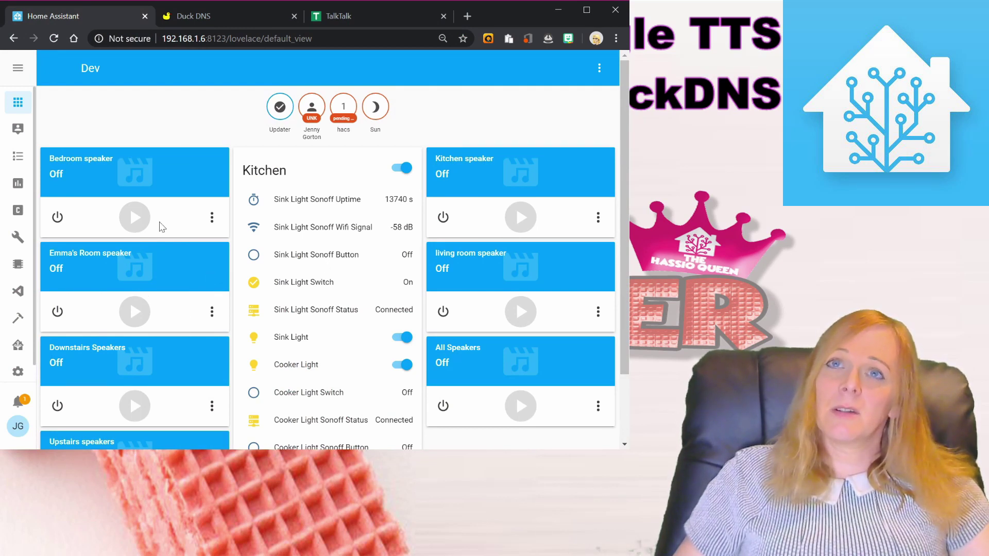
Step: Sign in to Duck DNS with GitHub and add the subdomain pinkywafer
click(206, 17)
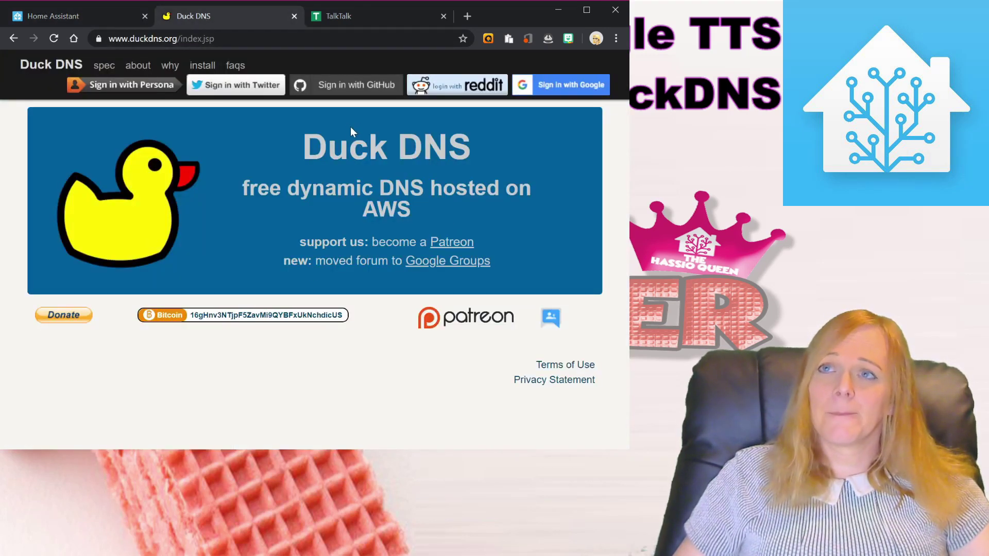
click(352, 93)
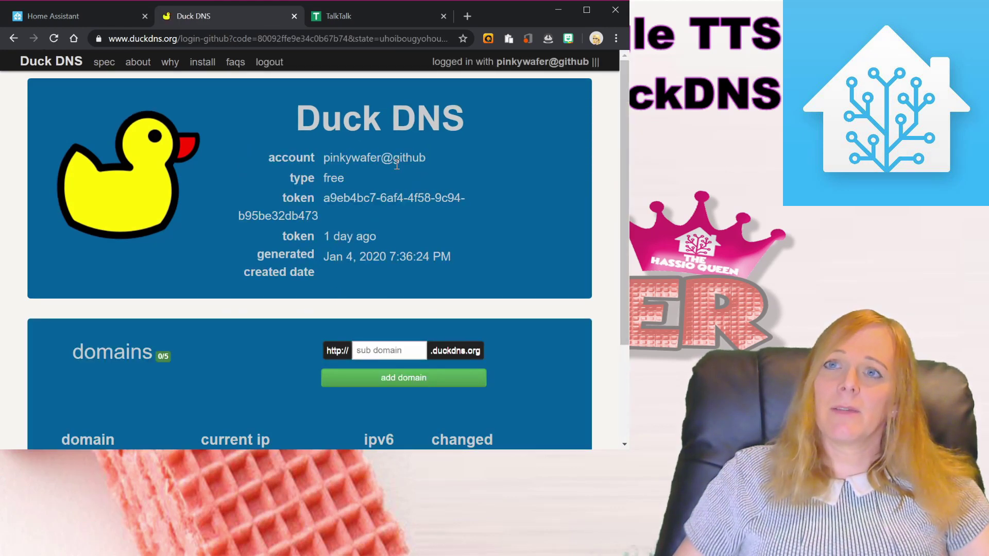
scroll(378, 179, down, 3)
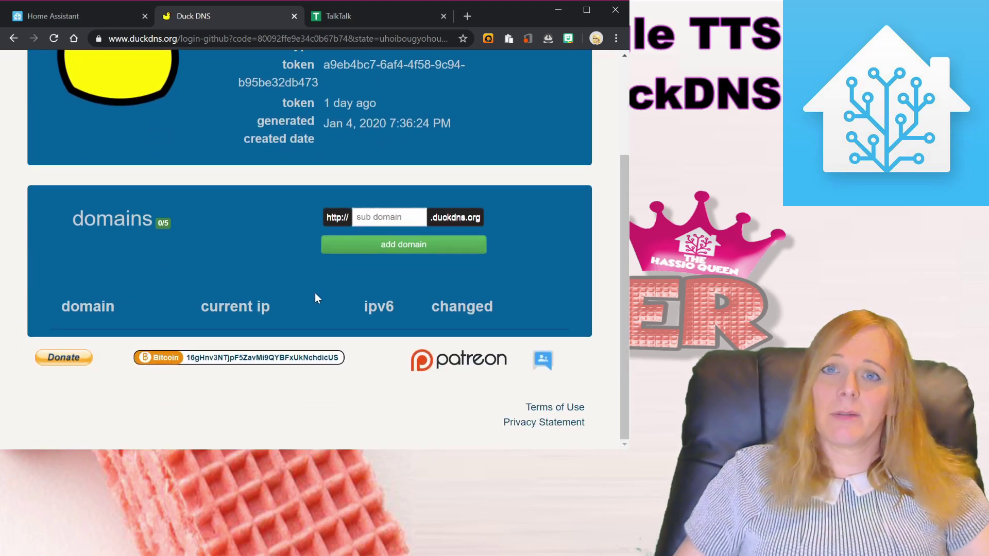
click(385, 218)
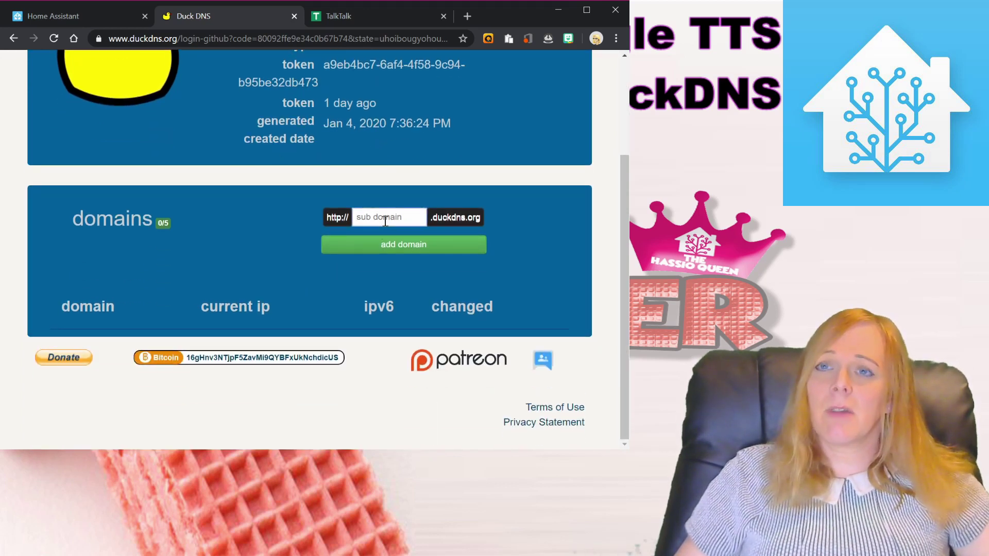
text(pinkywafer)
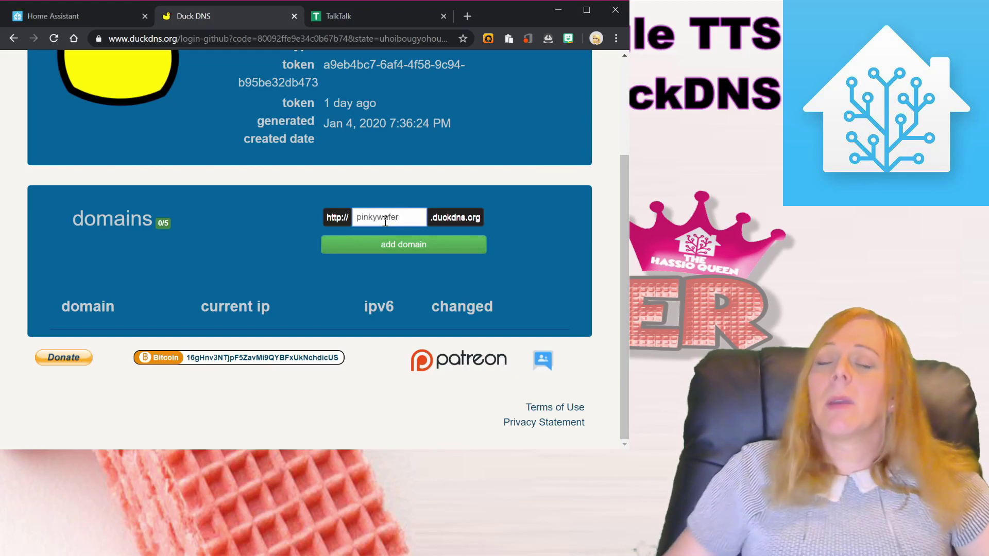
click(441, 248)
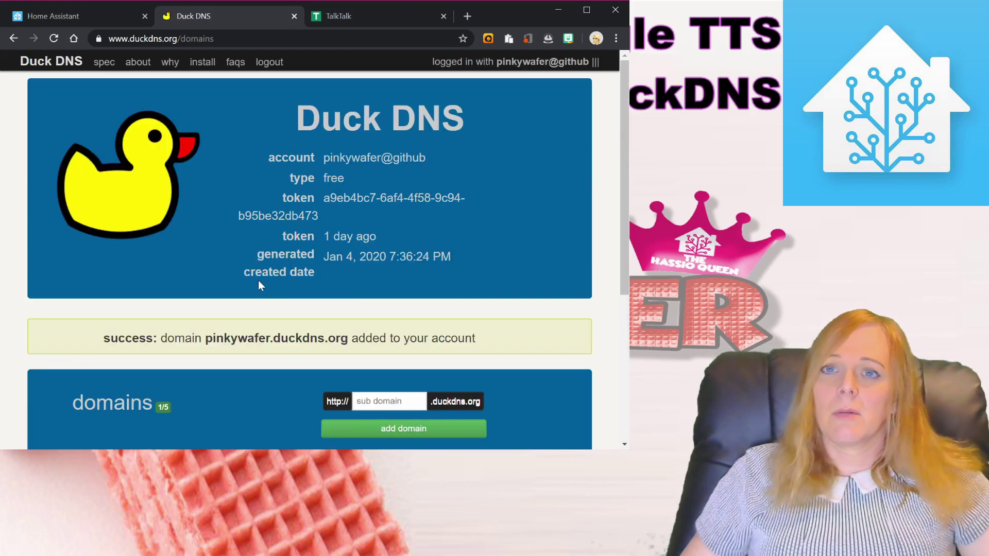
Step: Select the Duck DNS account token for copying
scroll(258, 283, down, 5)
scroll(259, 279, up, 5)
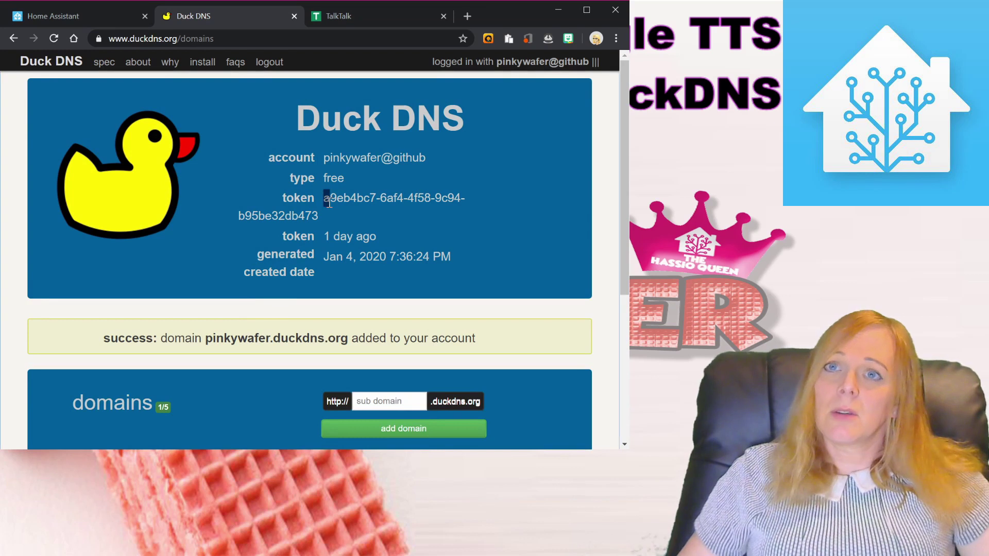
drag(324, 198, 320, 215)
key(ctrl+c)
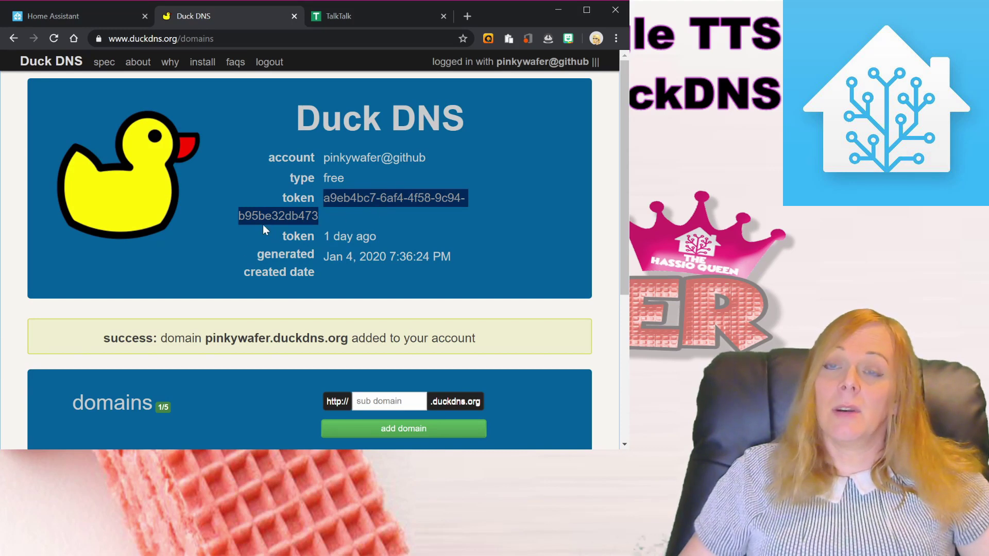
Step: Open the Duck DNS add-on's config from the Hass.io add-on store
click(80, 15)
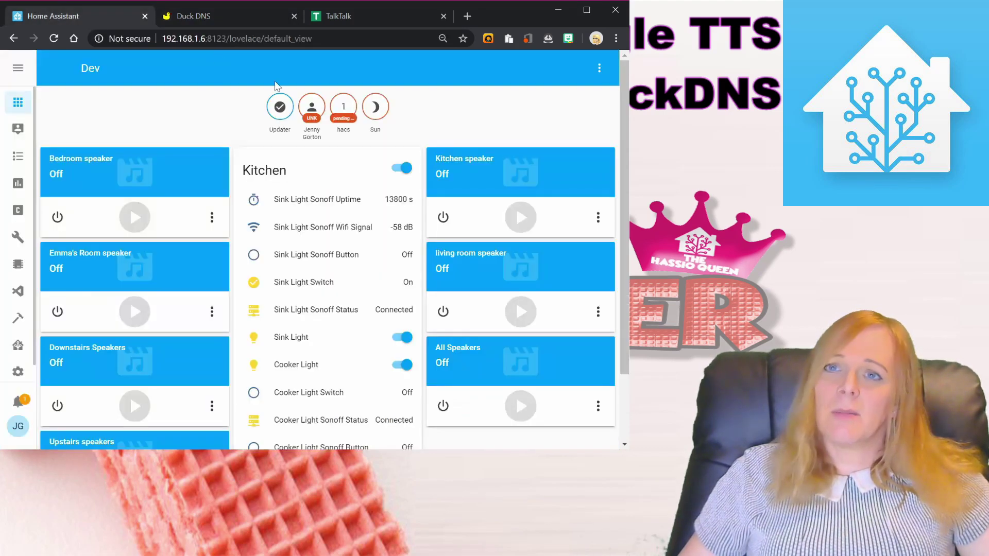
click(18, 348)
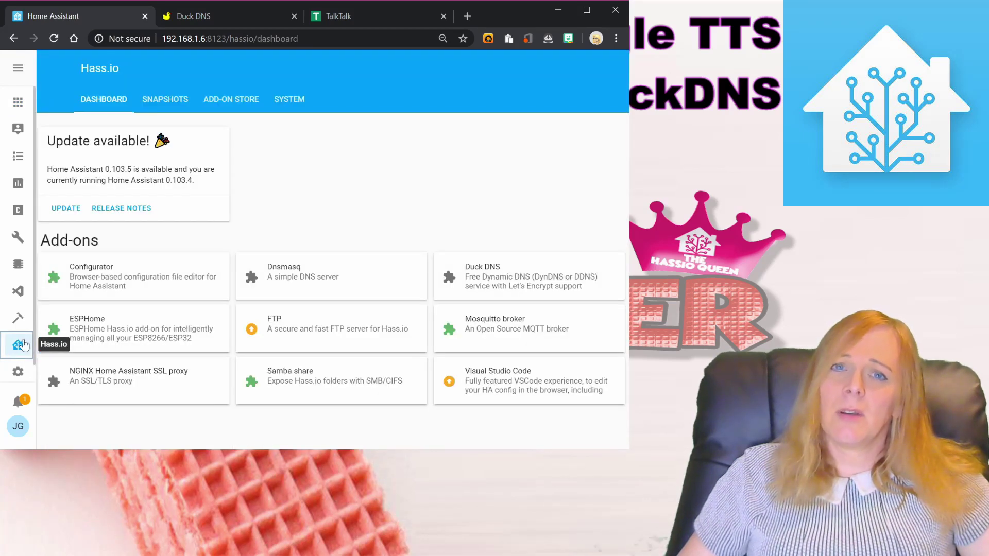
click(236, 108)
scroll(320, 211, down, 4)
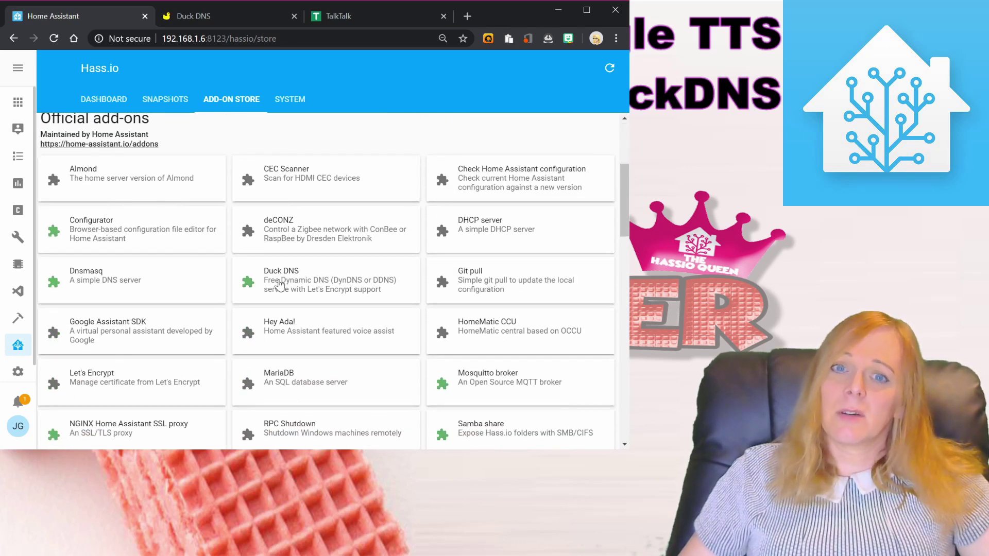
click(280, 285)
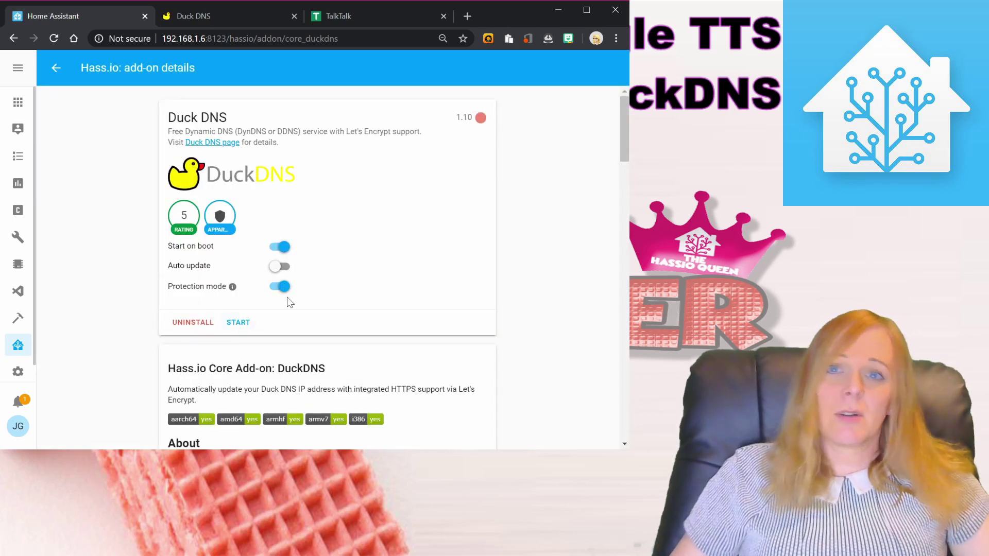
scroll(323, 288, down, 9)
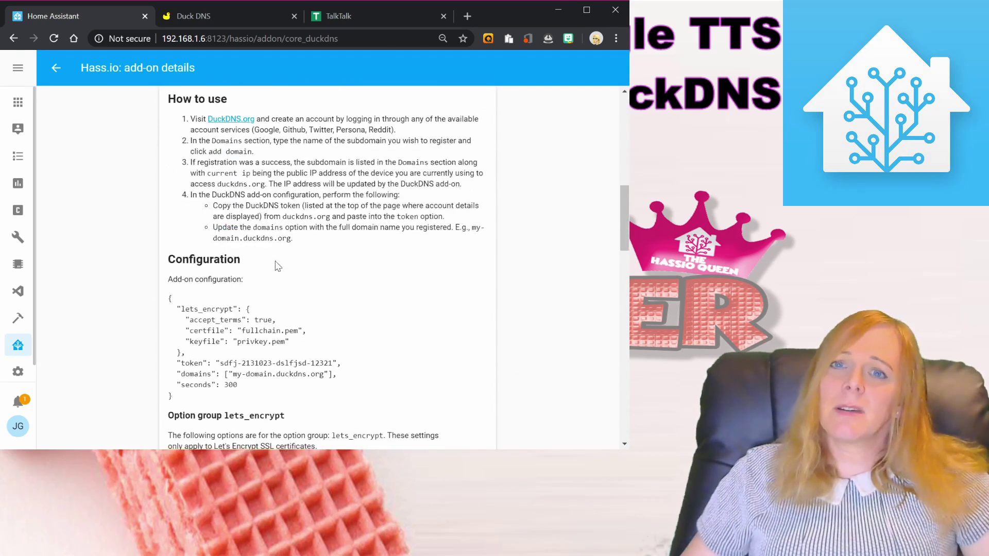
scroll(278, 266, down, 12)
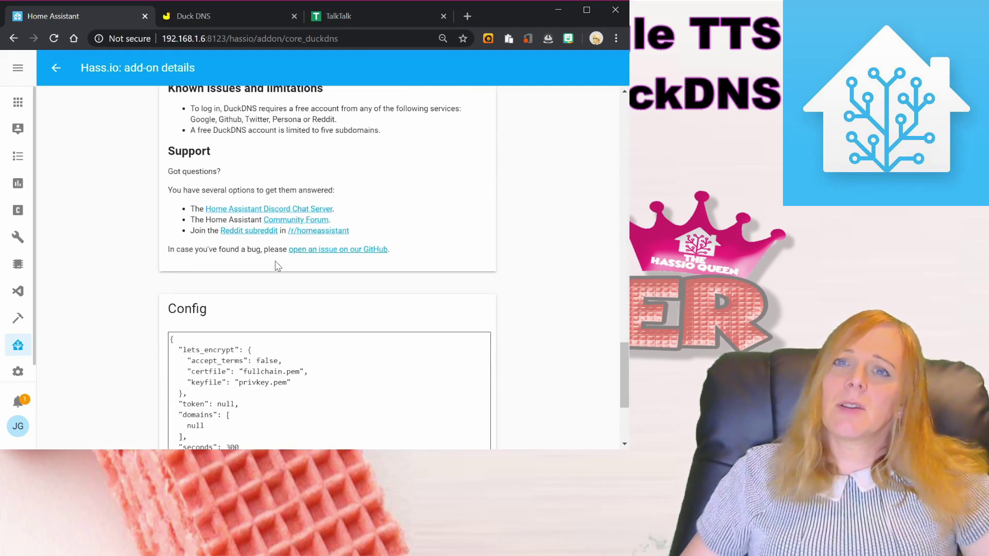
scroll(278, 265, down, 4)
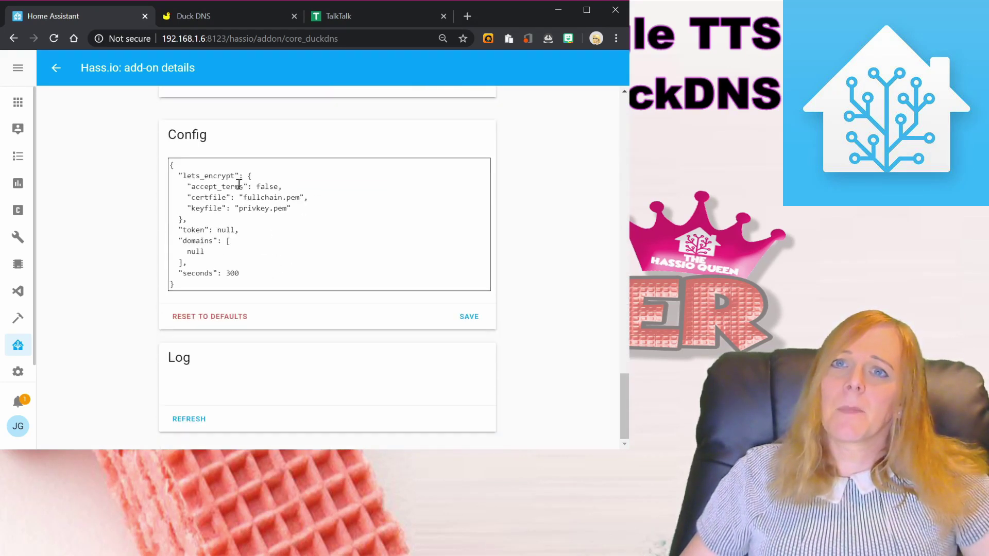
Step: Set accept_terms true, paste the quoted token, add domain pinkywafer.duckdns.org, and save
double_click(267, 186)
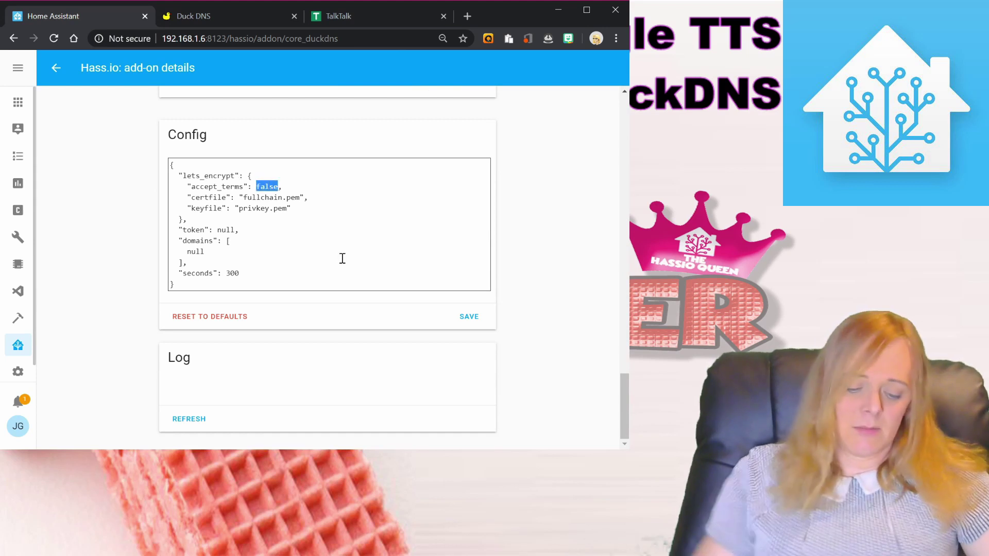
text(true)
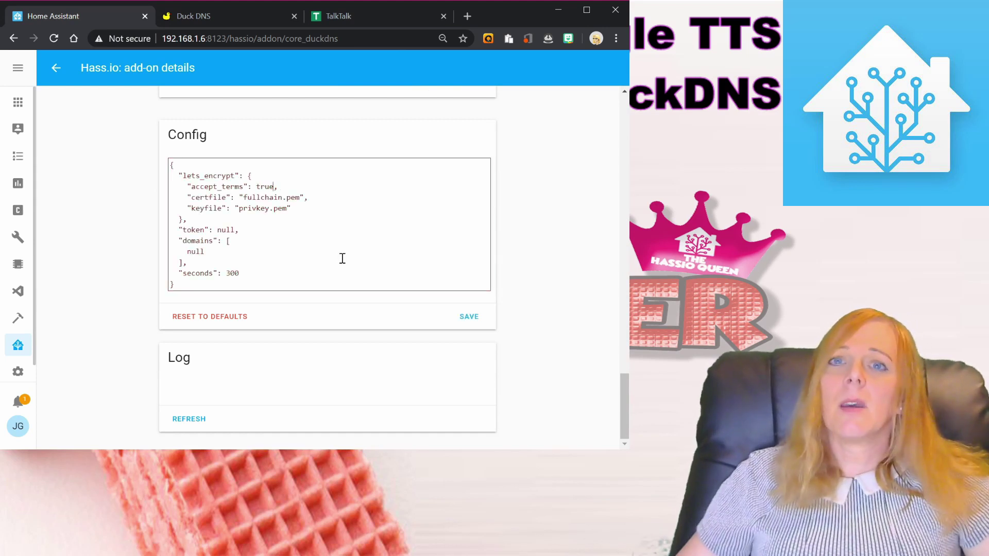
double_click(225, 230)
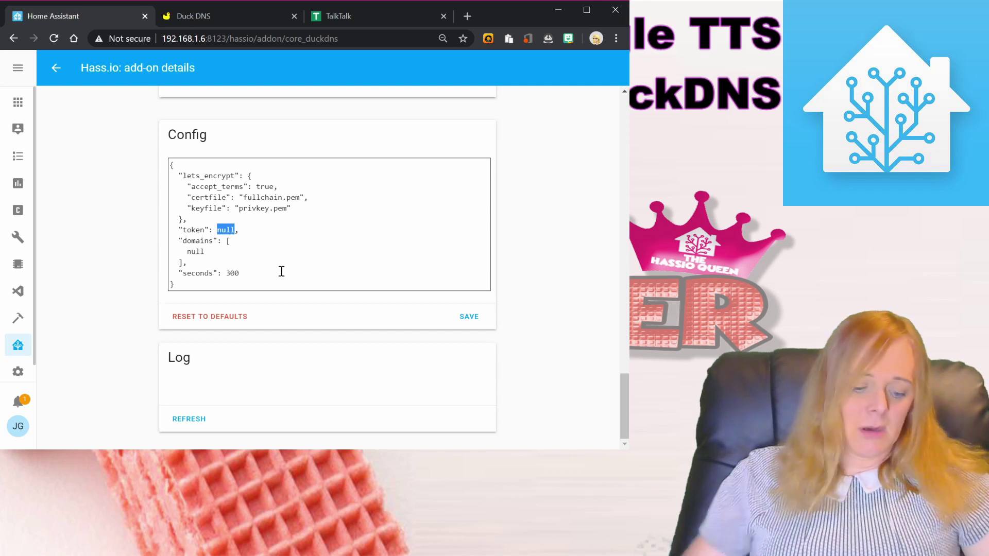
text(")
key(ctrl+v)
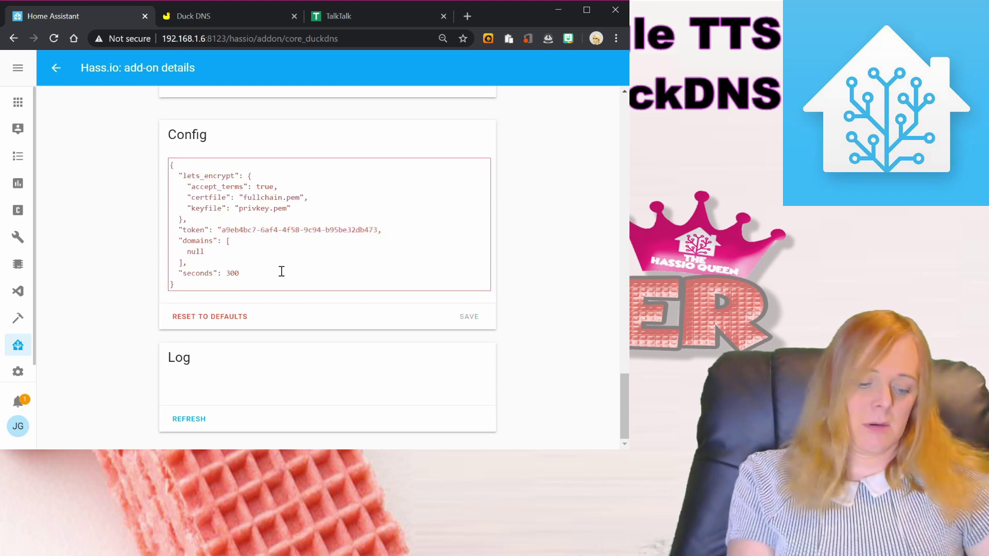
text(")
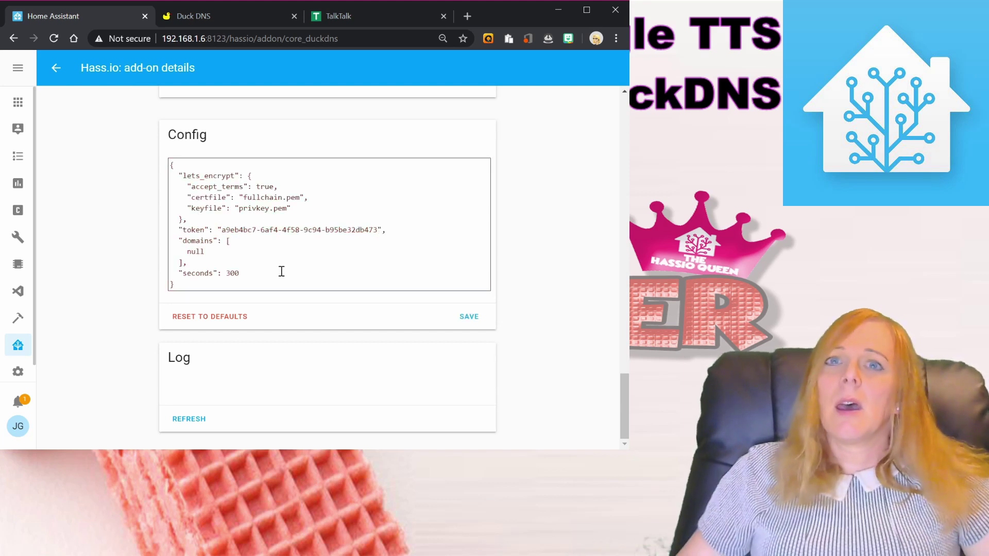
double_click(196, 251)
text(")
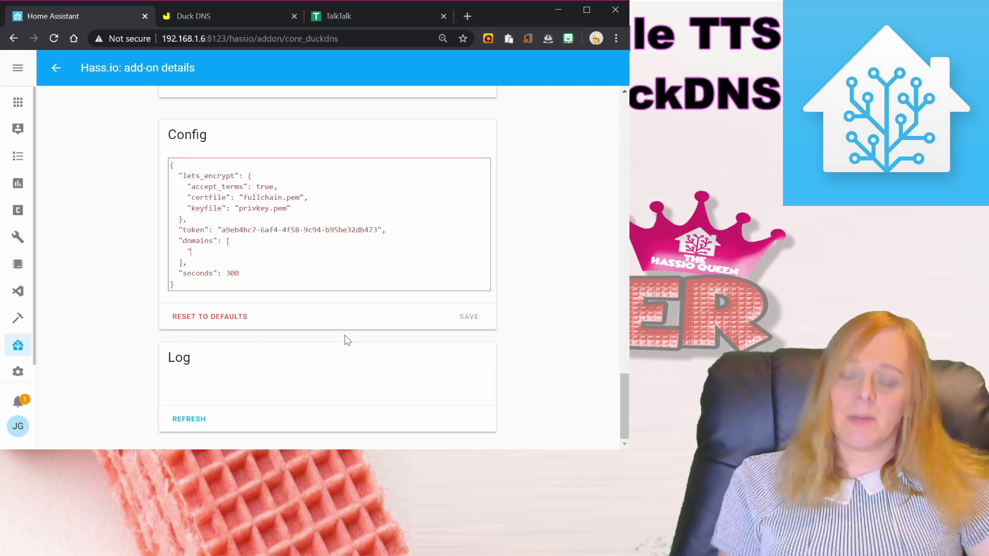
text(pinkywafer.)
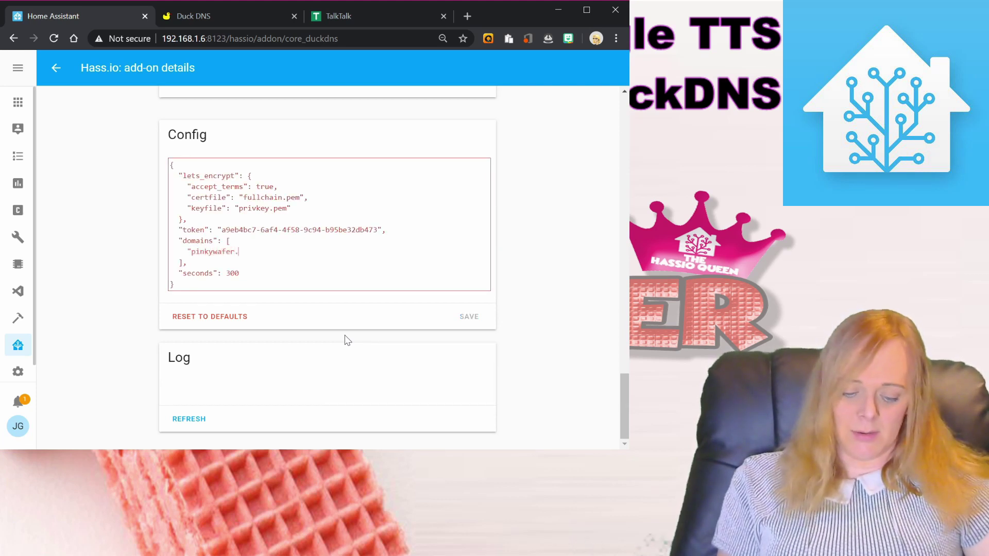
text(duckdns.)
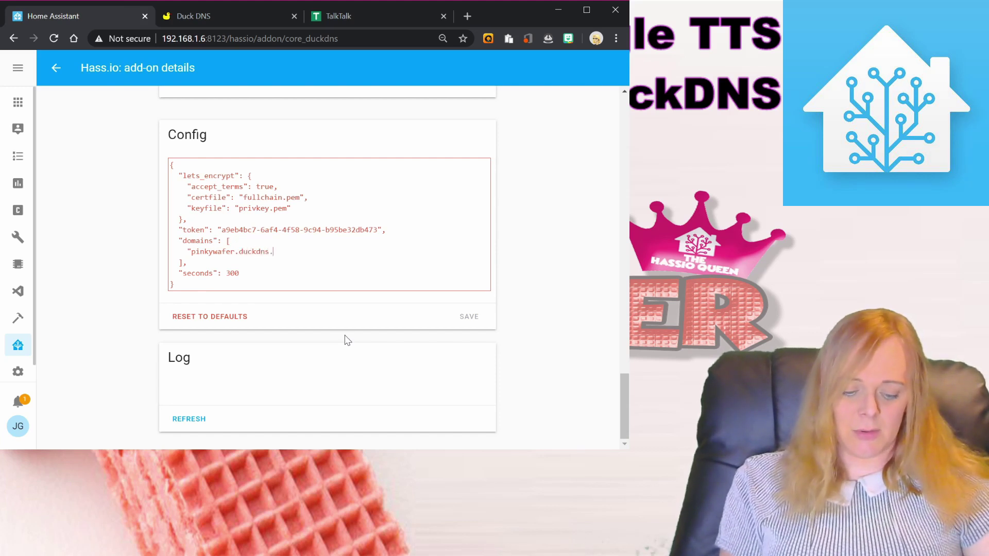
text(org")
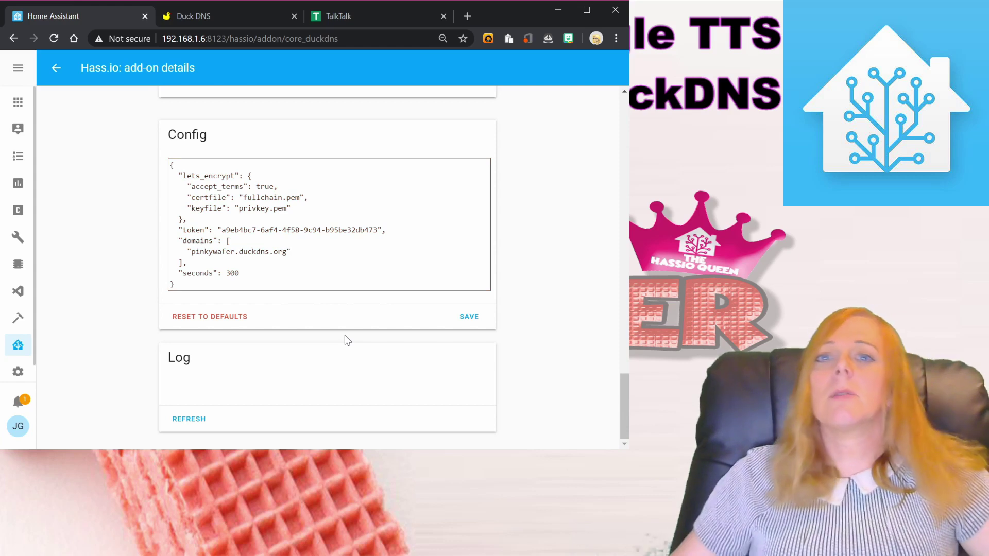
click(467, 319)
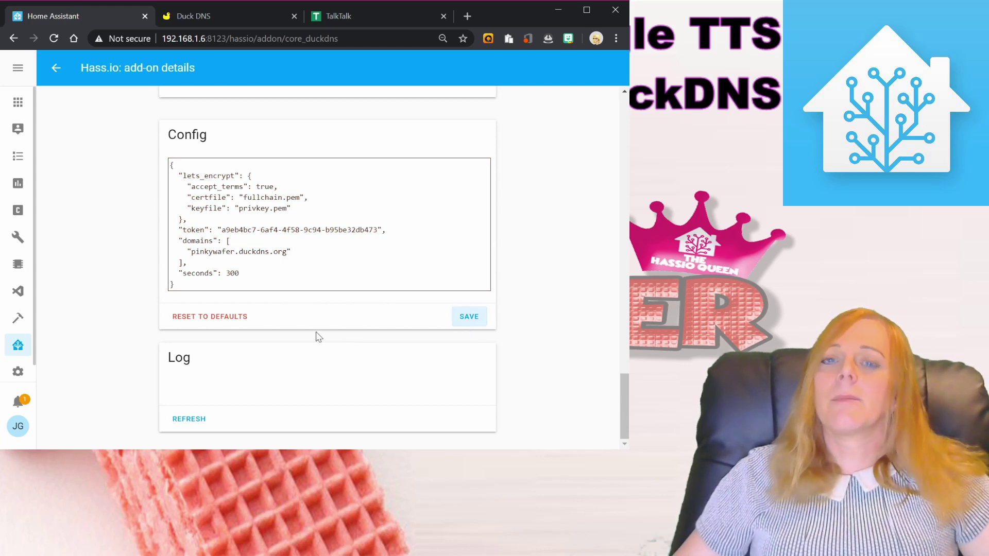
Step: Start the Duck DNS add-on
scroll(318, 337, up, 3)
scroll(318, 337, down, 3)
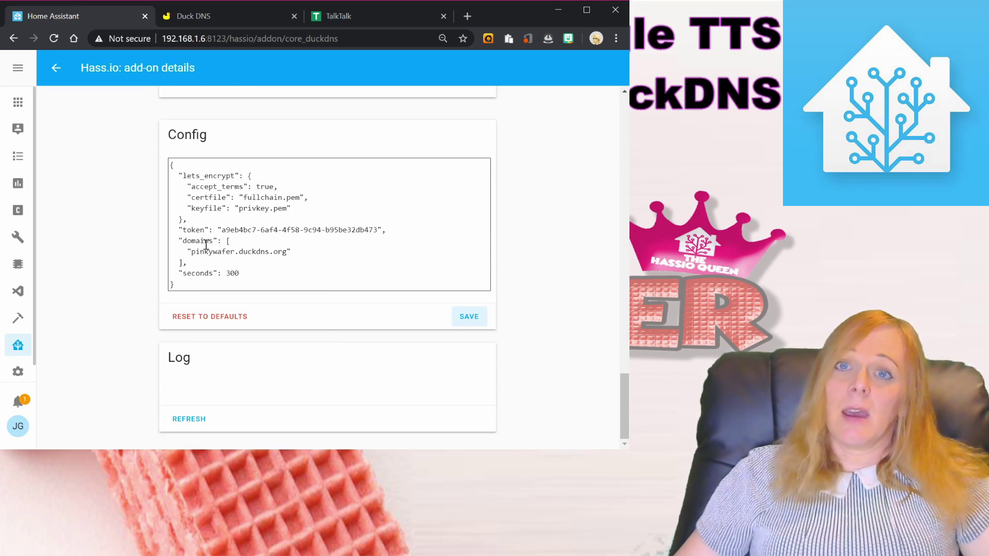
scroll(309, 256, up, 15)
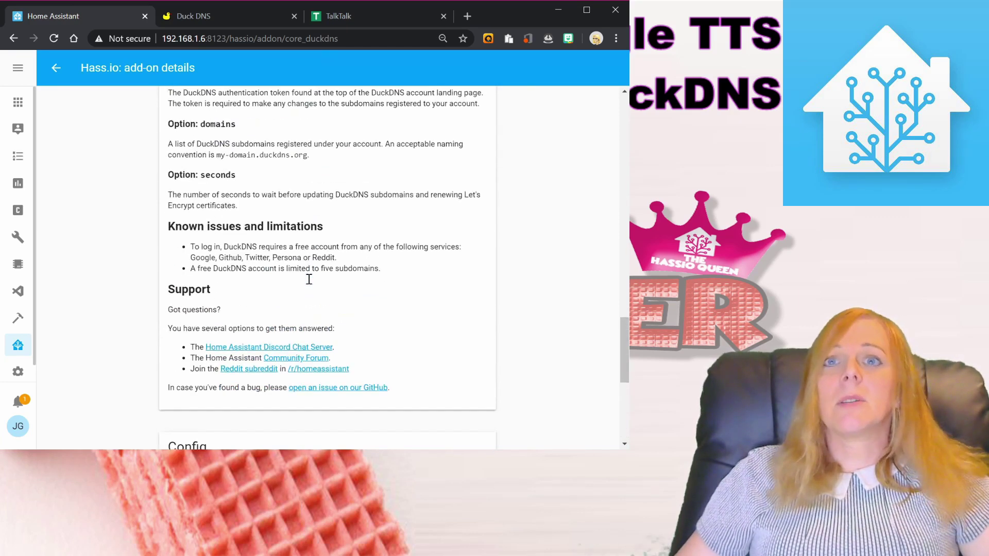
scroll(318, 273, up, 5)
scroll(319, 271, down, 20)
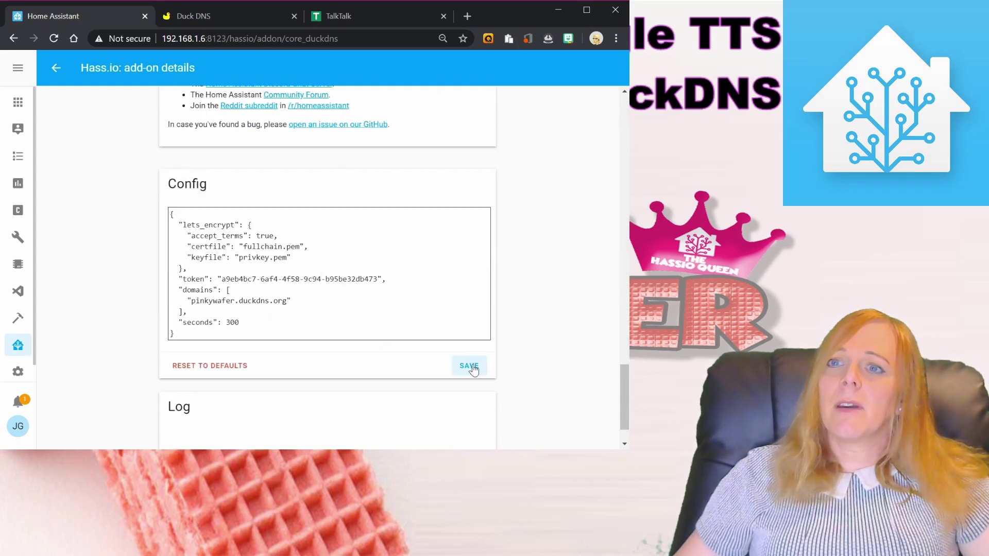
scroll(228, 255, up, 10)
scroll(227, 256, up, 10)
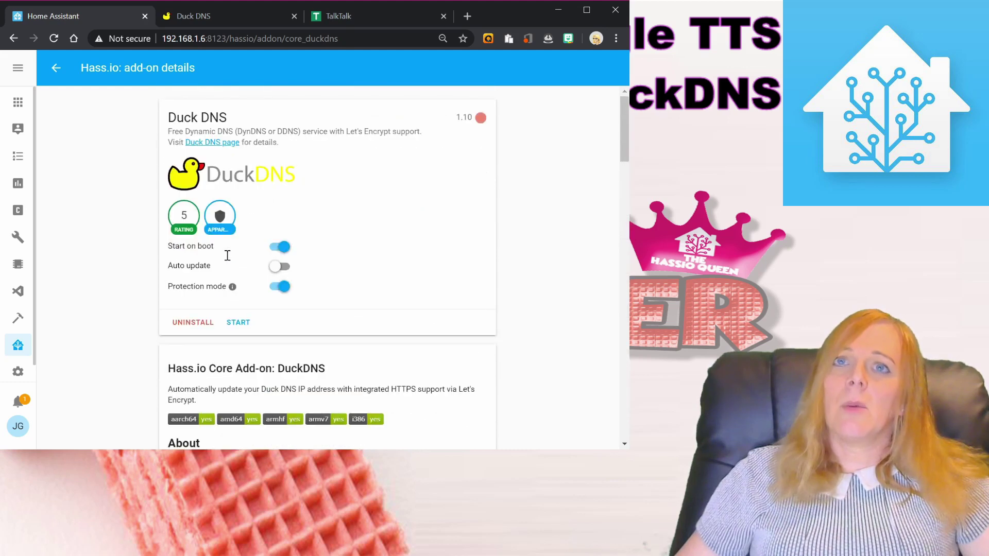
click(236, 324)
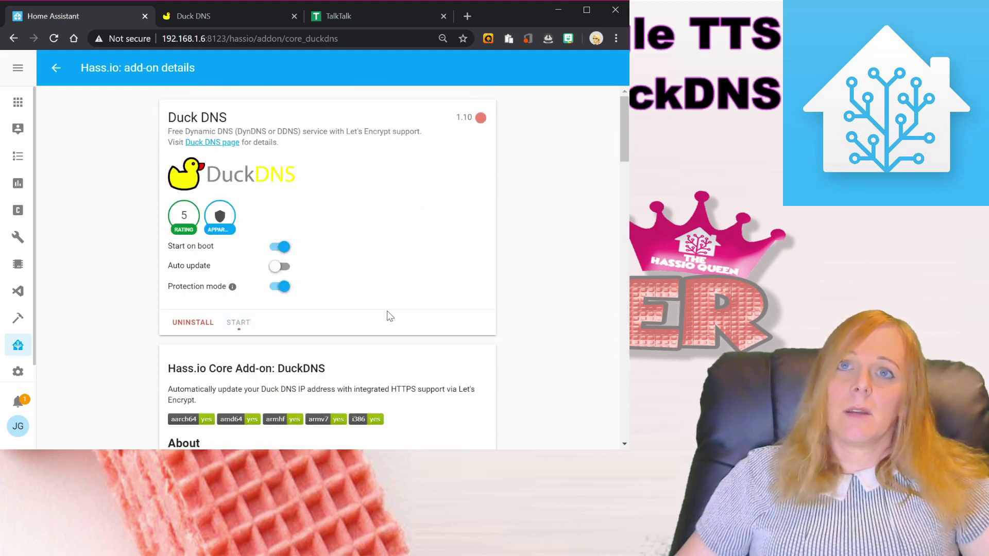
Step: Refresh the add-on log until it shows the IP update output
scroll(387, 312, down, 15)
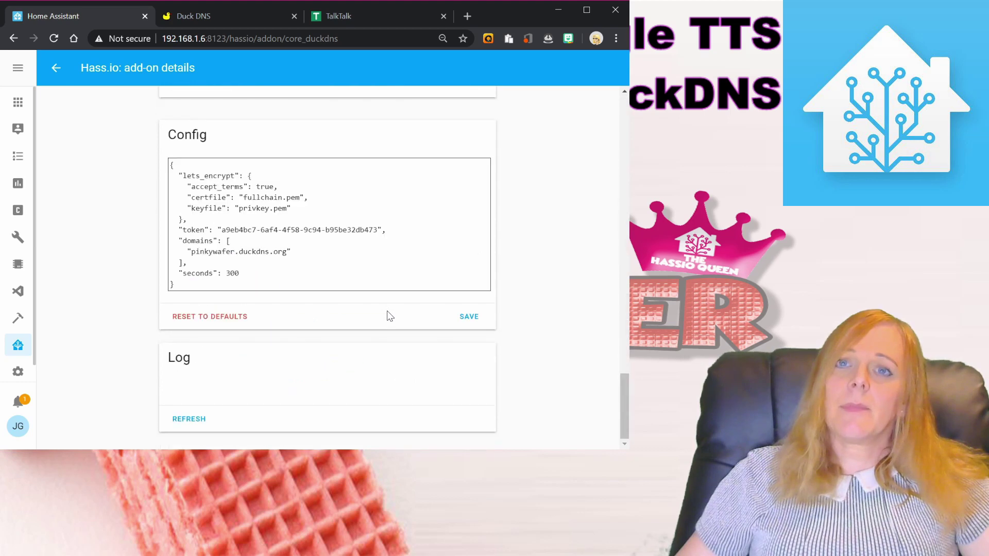
click(186, 419)
scroll(271, 358, down, 1)
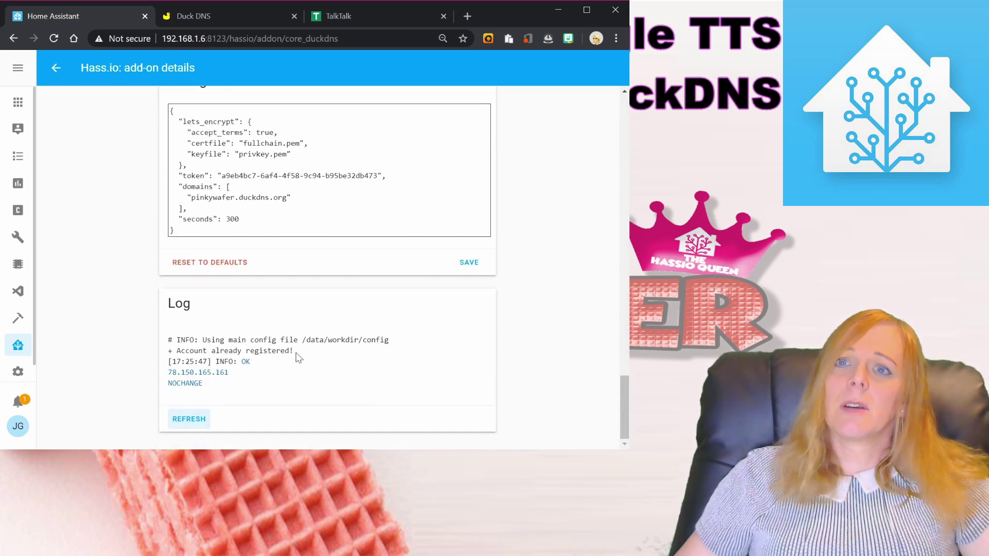
click(200, 418)
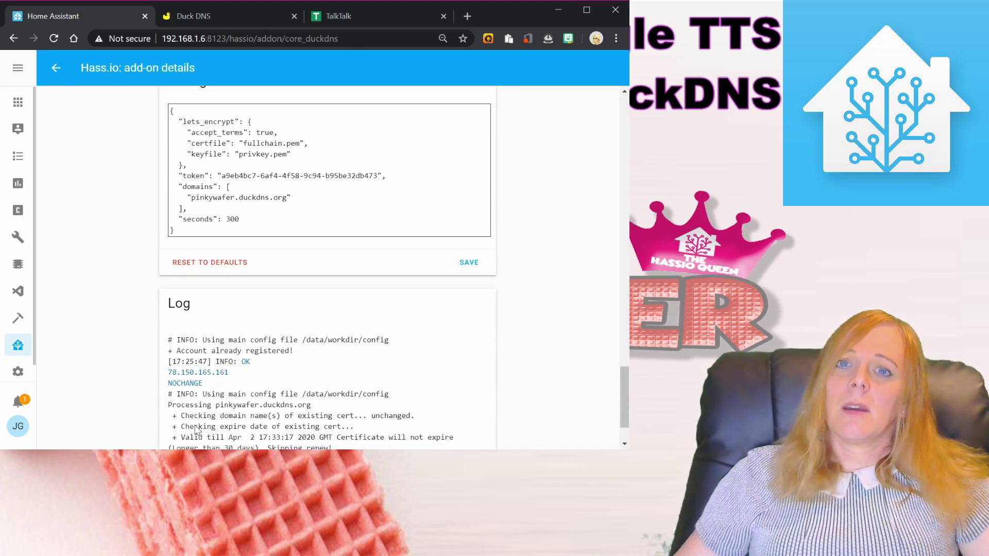
scroll(221, 384, down, 1)
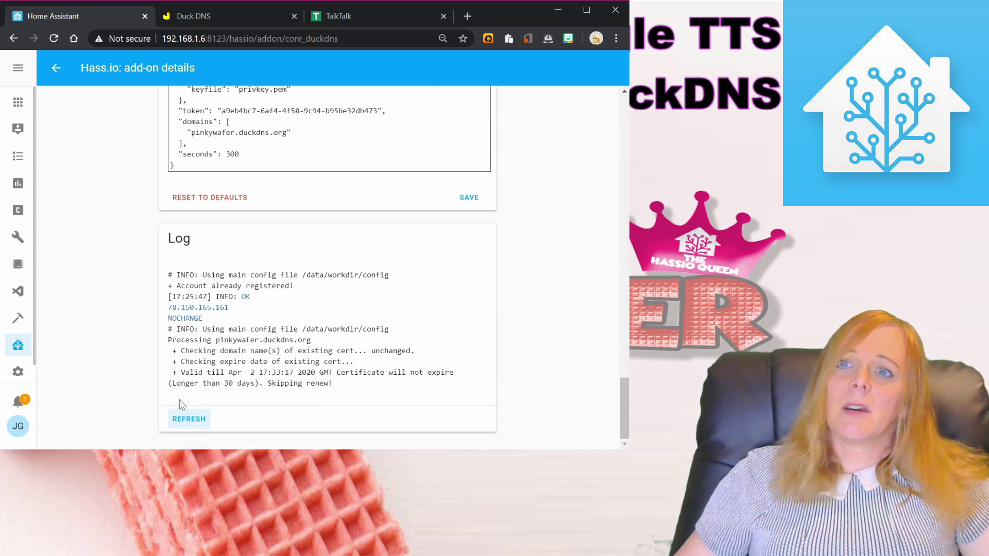
click(181, 420)
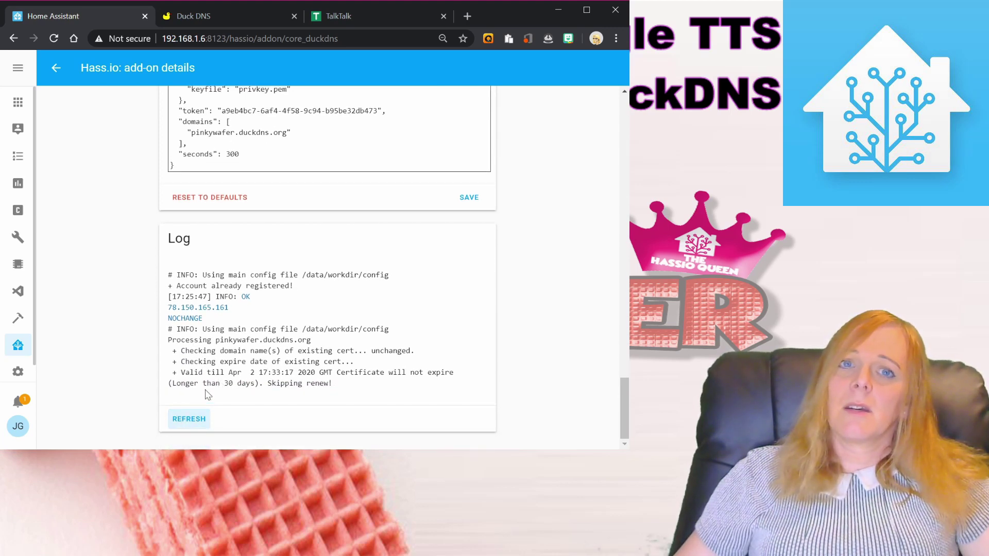
scroll(207, 395, up, 20)
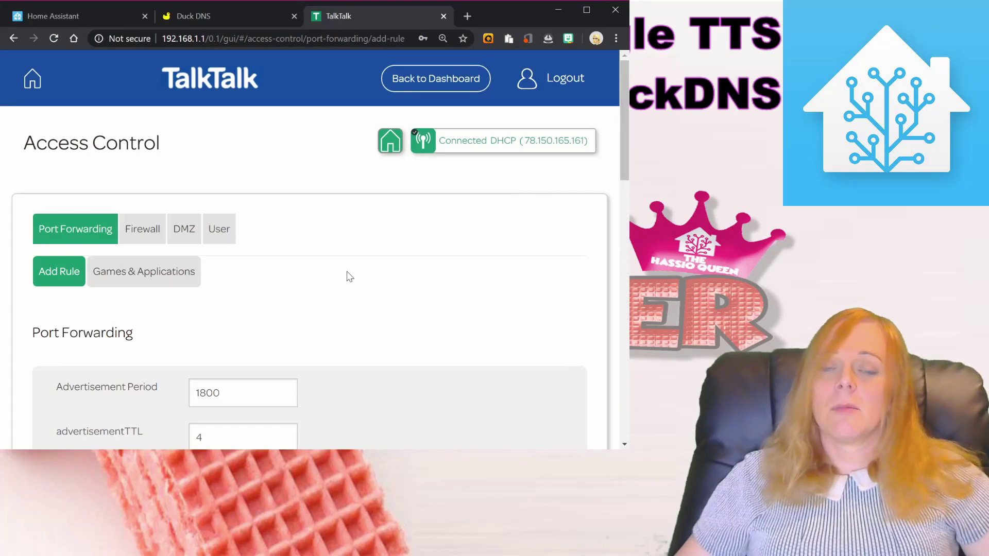
Step: Start a rule named 'Home assistant' from external host * to internal host 192.168.1.6
scroll(331, 323, down, 1)
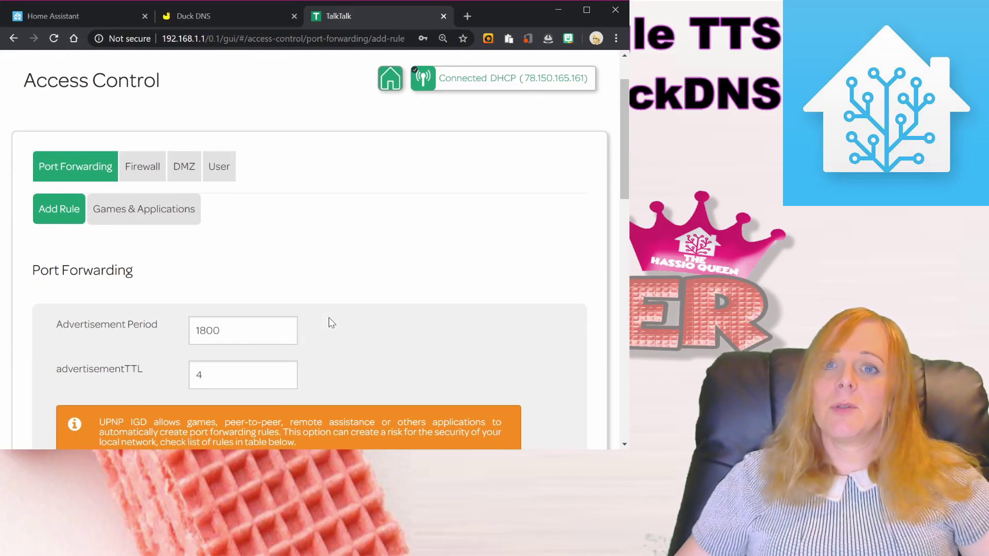
scroll(322, 298, up, 1)
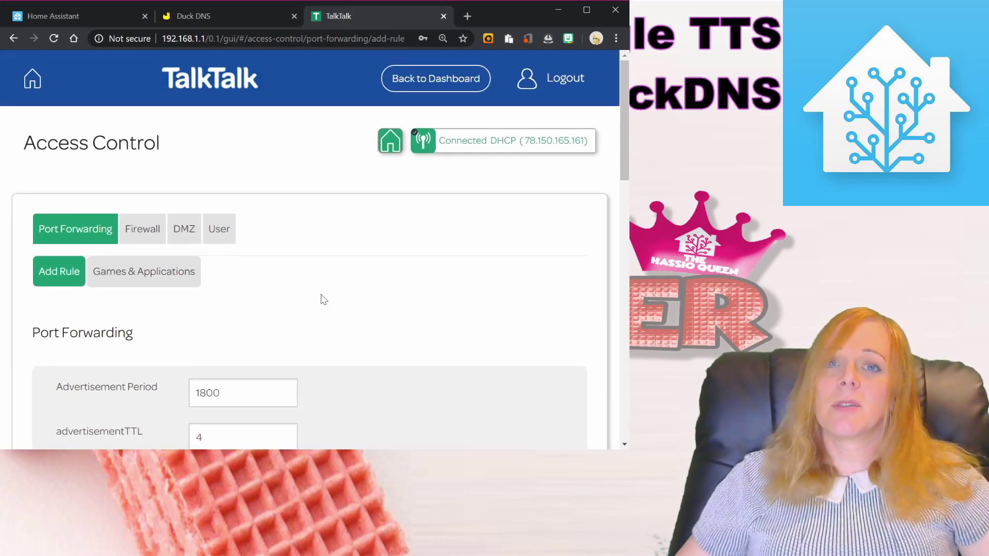
scroll(323, 299, down, 1)
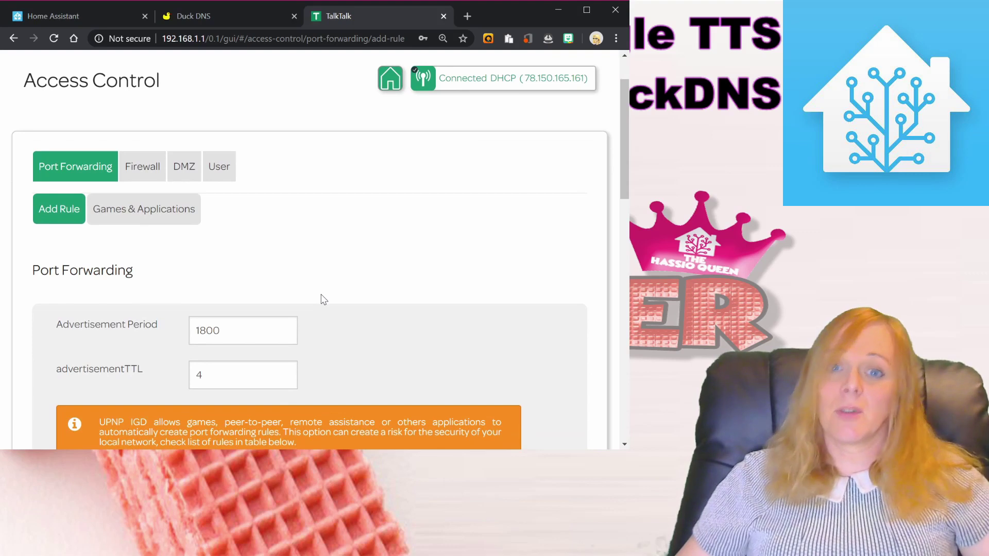
scroll(324, 299, down, 2)
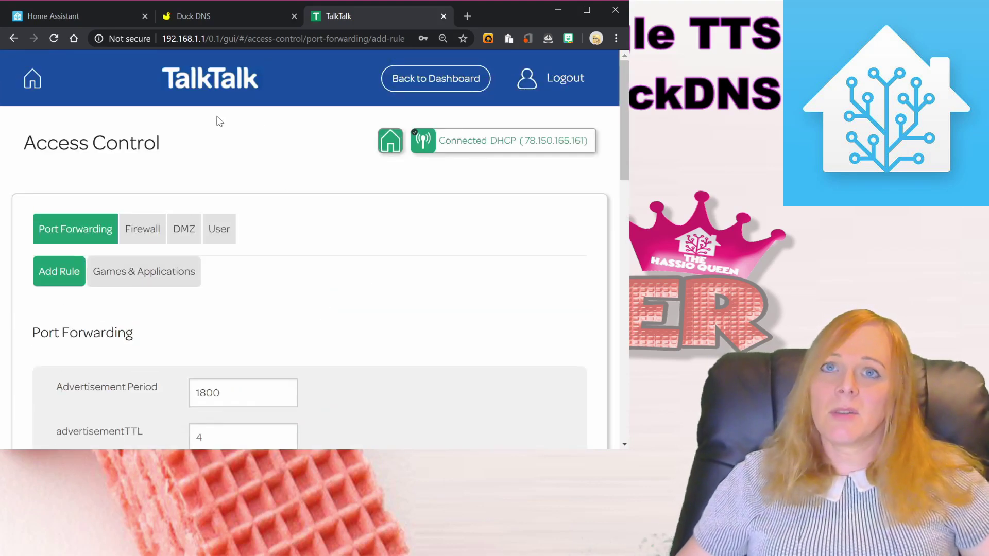
scroll(353, 280, down, 6)
scroll(354, 280, down, 2)
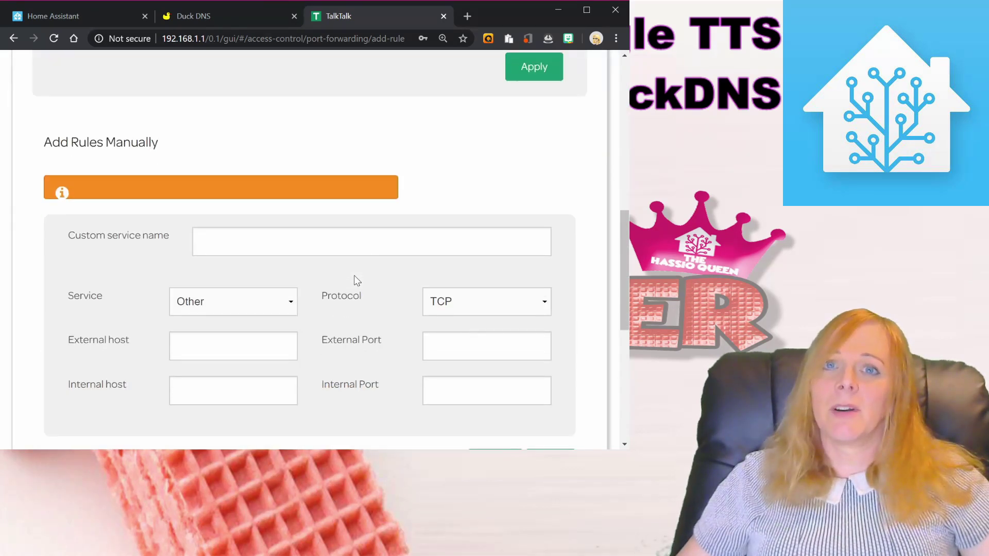
scroll(354, 280, down, 1)
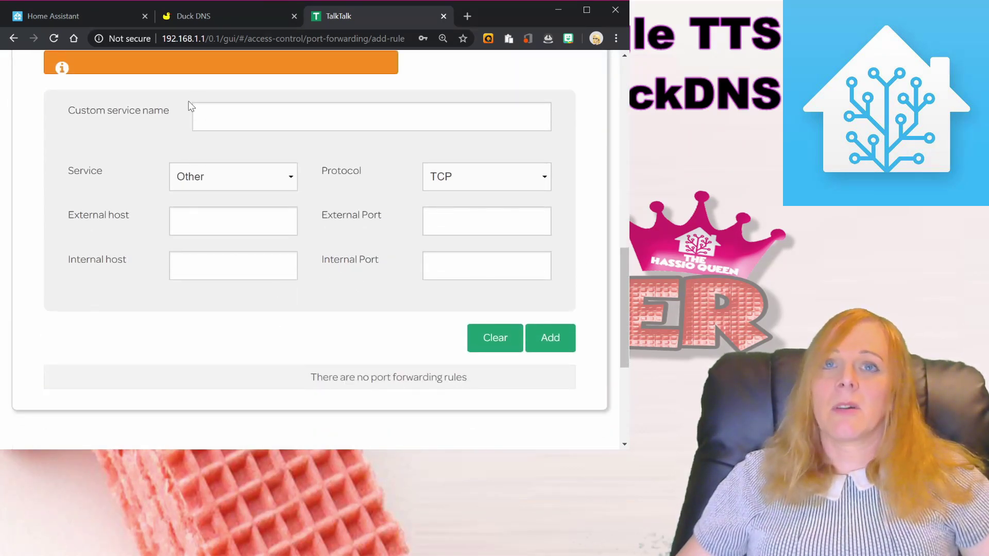
click(263, 119)
text(H)
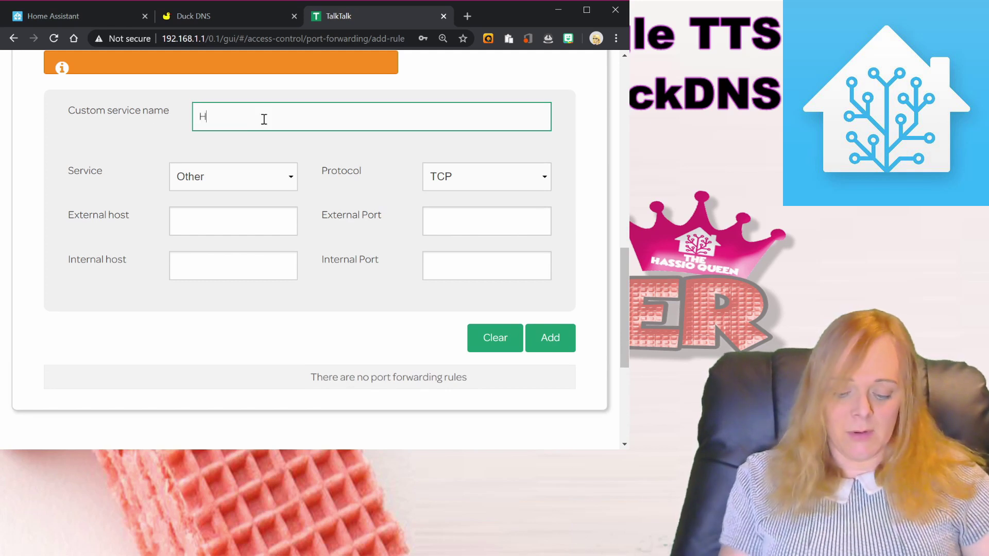
text(ome assistant)
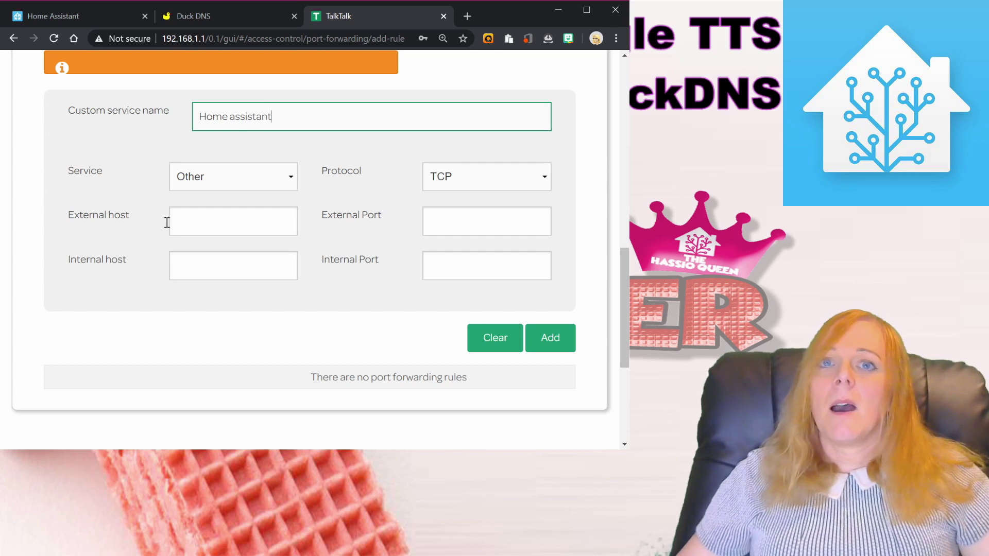
click(216, 233)
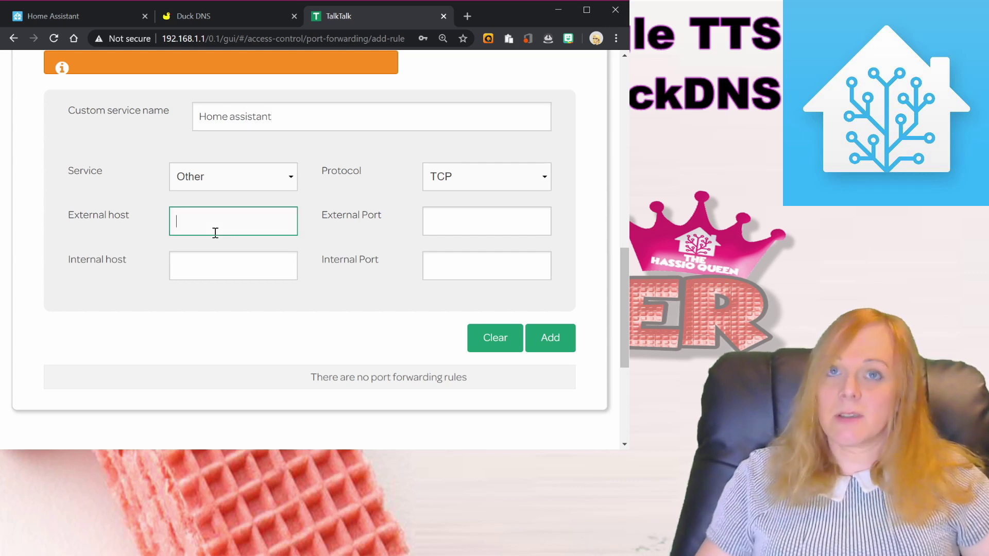
text(*)
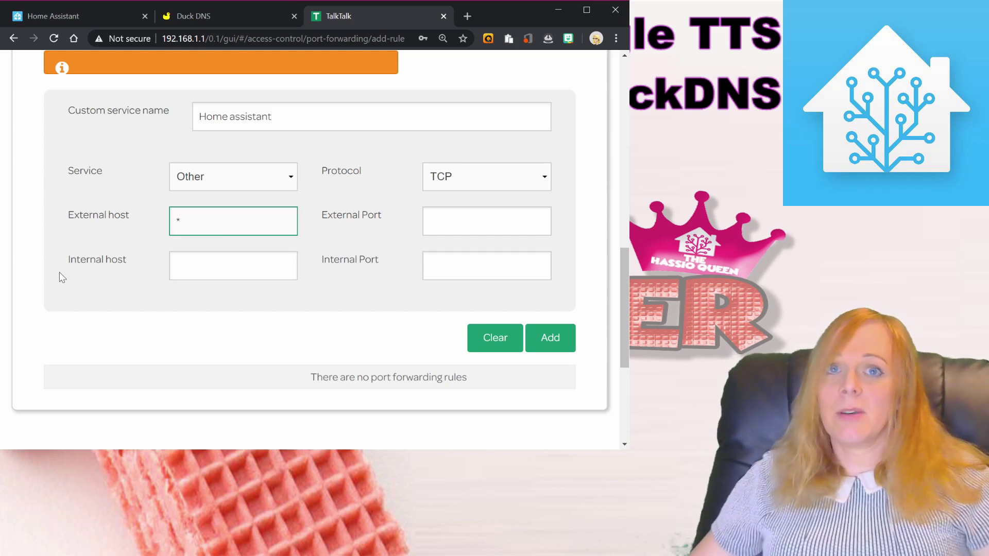
click(110, 260)
click(198, 280)
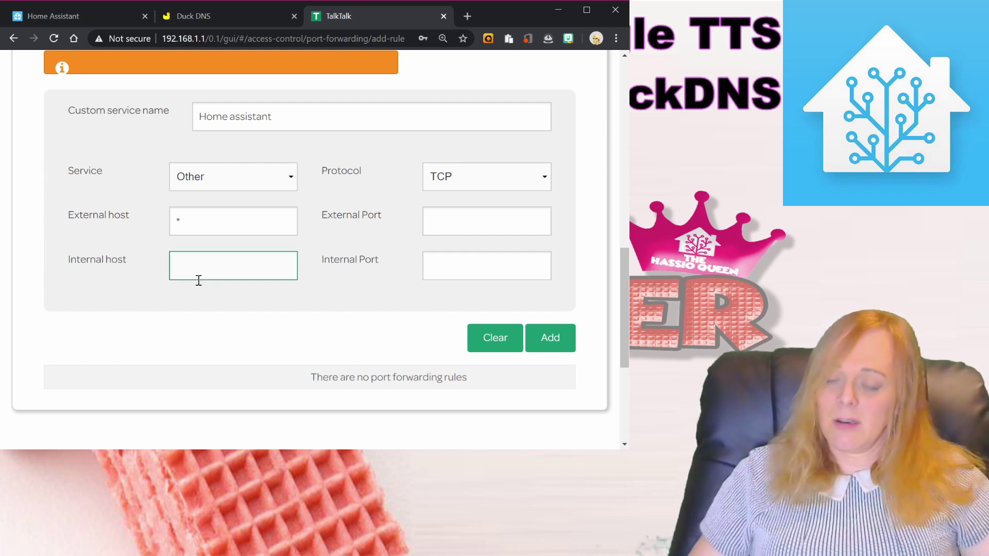
text(192.168.1.)
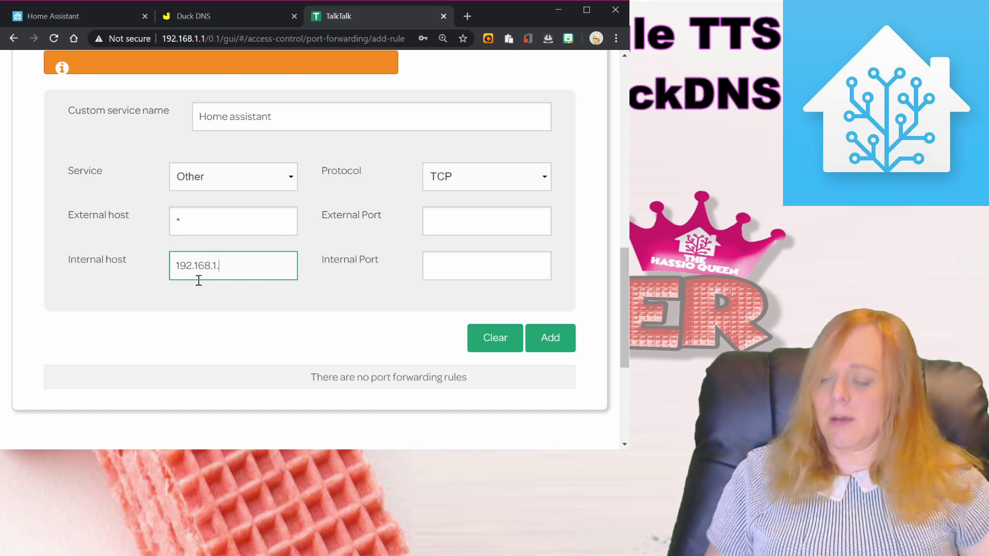
text(6)
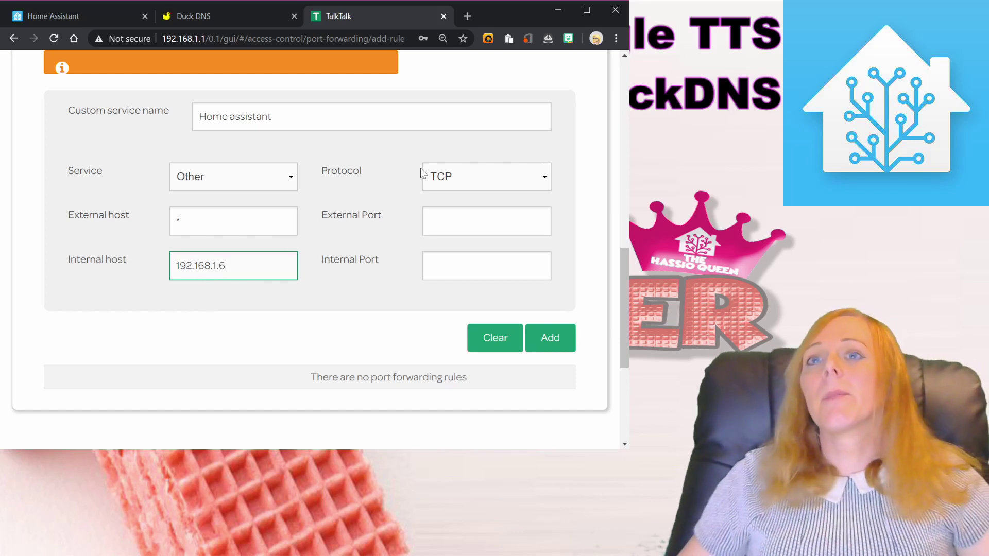
Step: Set external and internal ports to 8123 and add the forwarding rule
click(434, 222)
text(8)
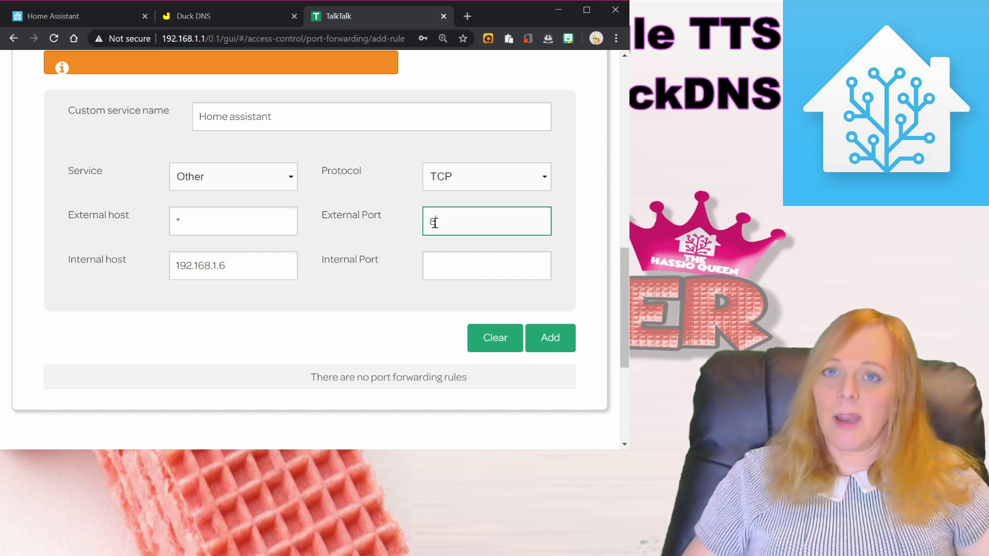
text(123)
key(Tab)
text(8123)
click(551, 348)
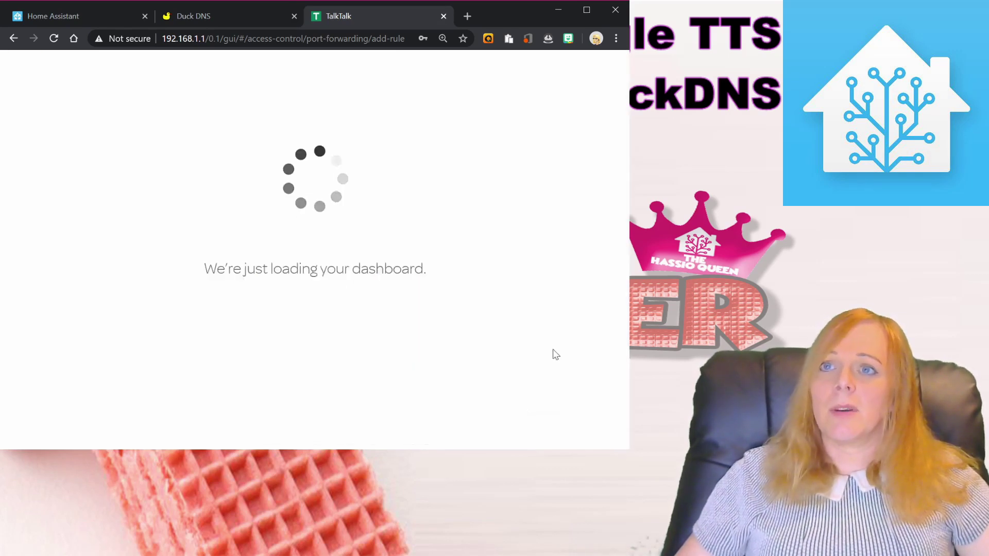
scroll(281, 274, down, 10)
scroll(281, 274, up, 4)
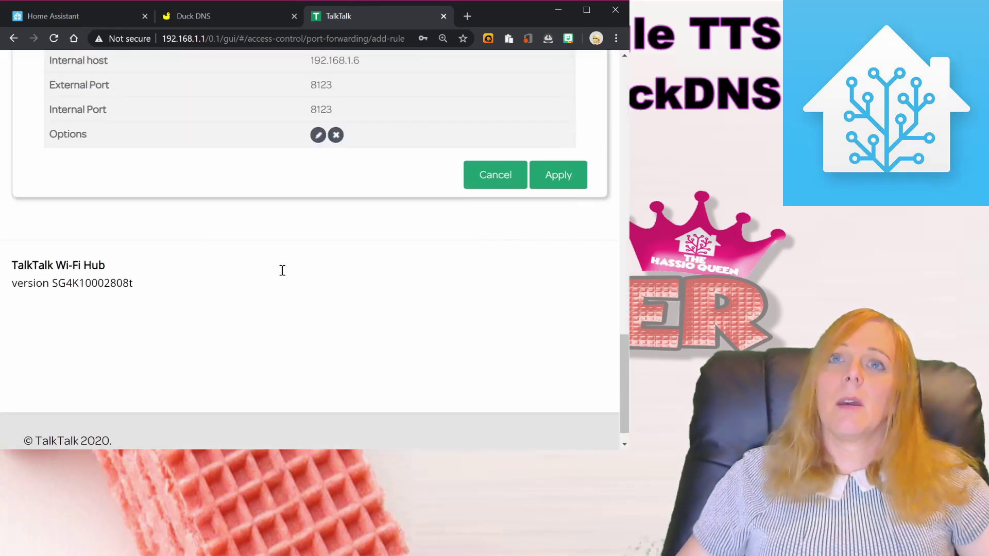
scroll(283, 275, up, 3)
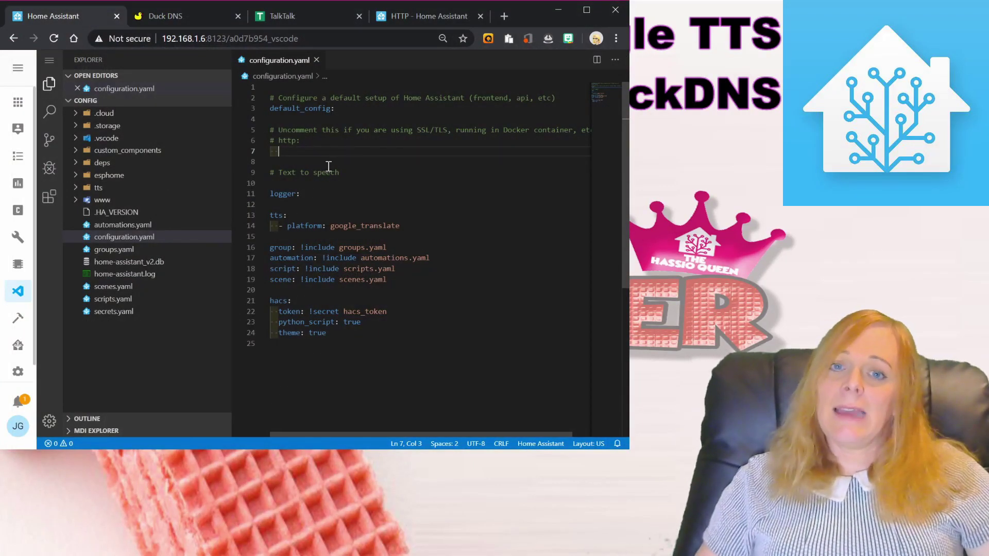
Step: Uncomment the http: line in configuration.yaml
key(Up)
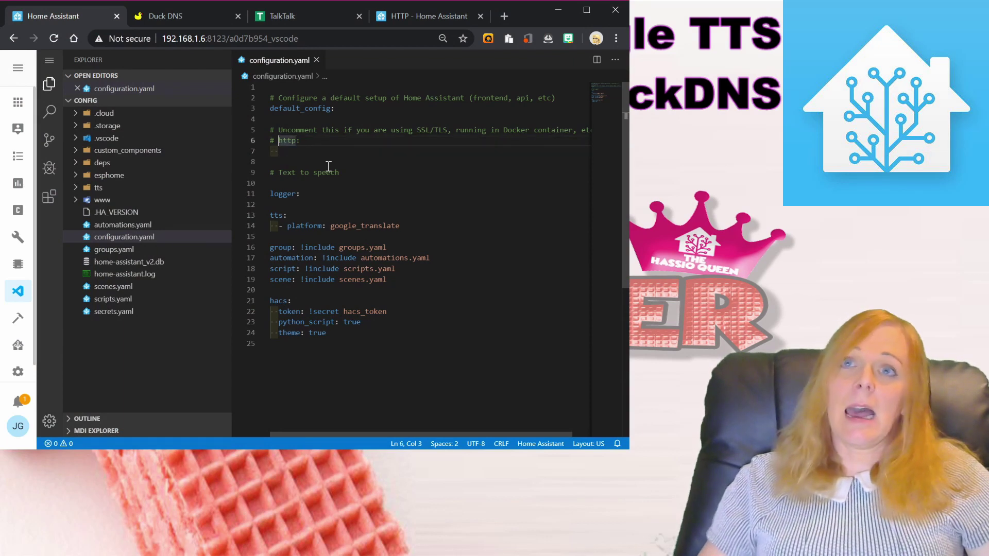
key(Home)
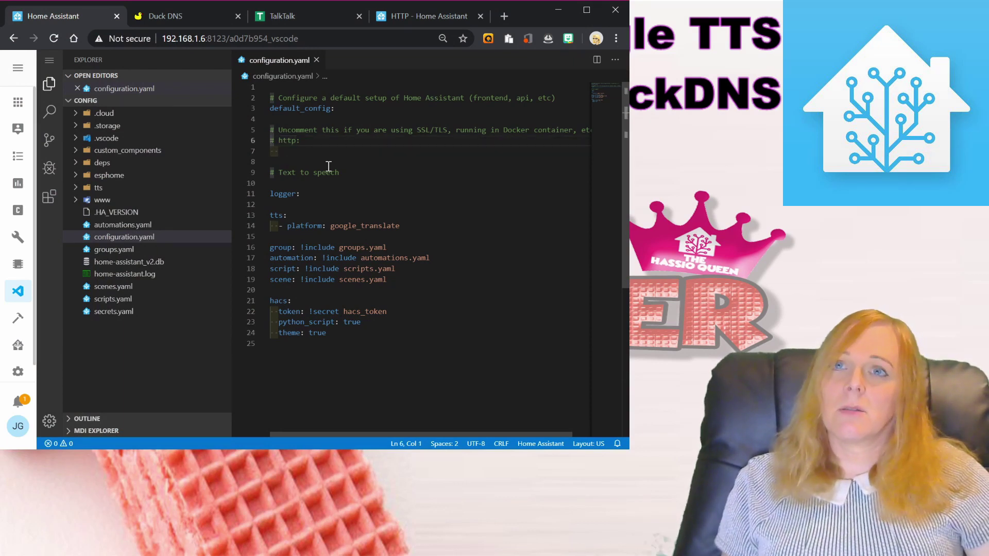
key(Delete)
key(Delete)
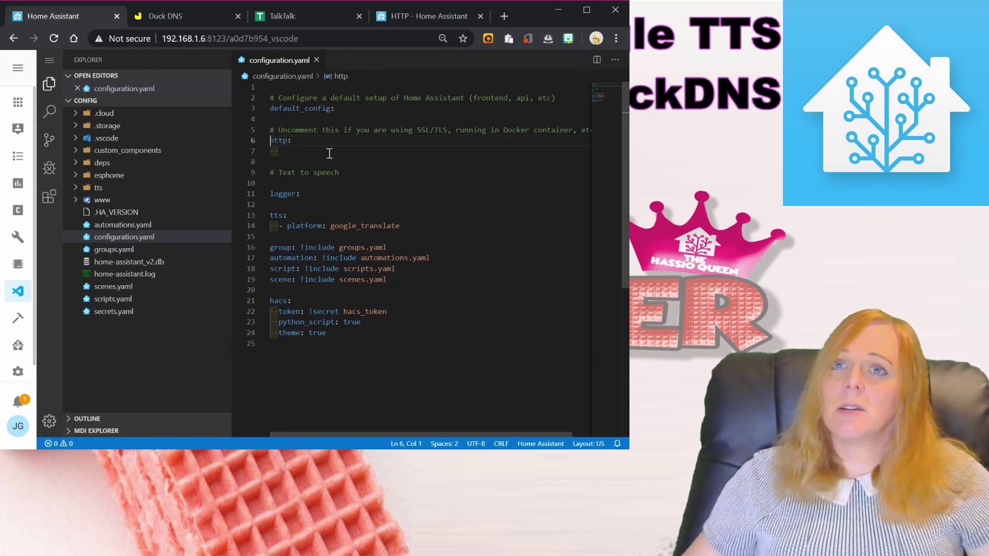
Step: Paste base_url pinkywafer.duckdns.org, /ssl/fullchain.pem and /ssl/privkey.pem lines under http
click(329, 154)
text(base_url: pinkywafer.duckdns.org   ssl_certificate: /ssl/fullchain.pem   ssl_key: /ssl/privkey.pem)
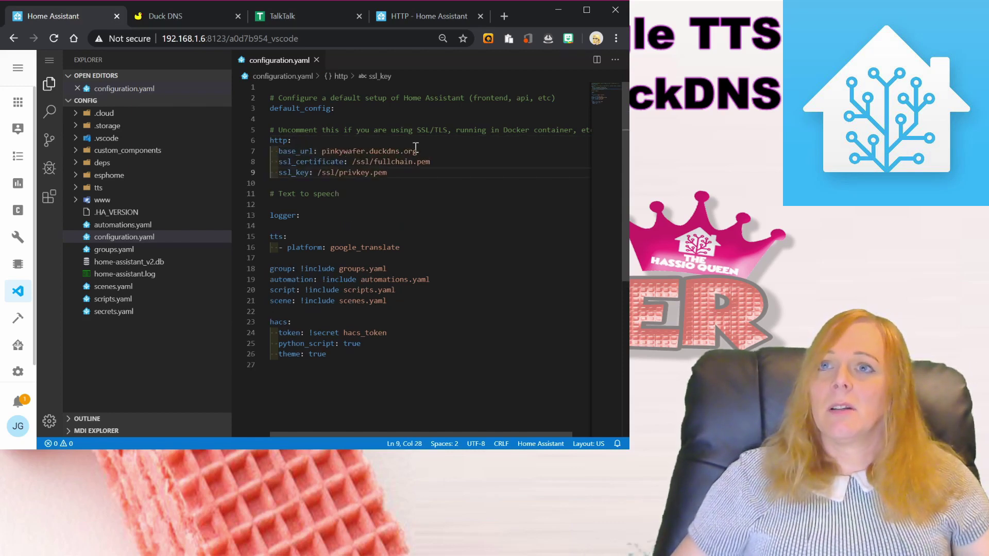
drag(322, 151, 413, 150)
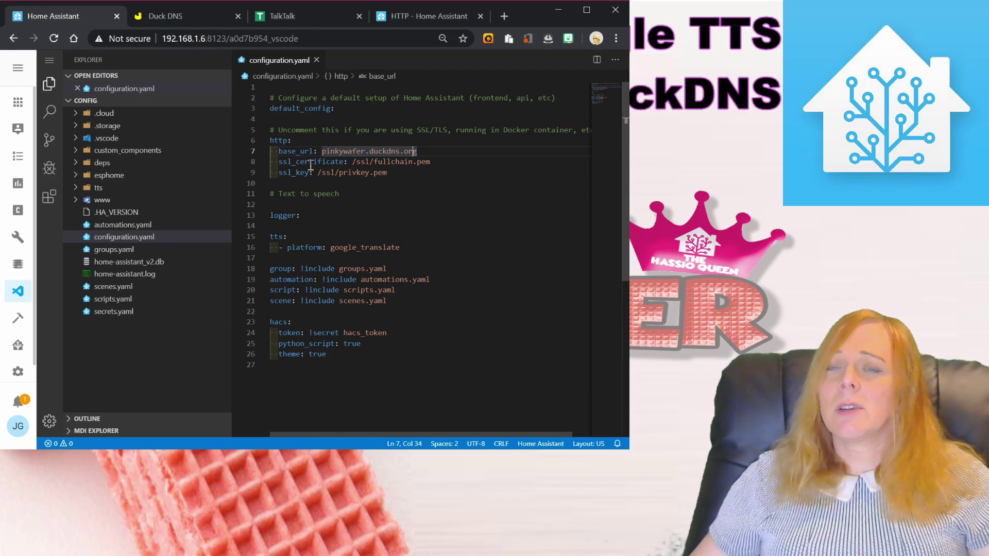
click(440, 160)
key(shift+alt+Right)
key(shift+alt+Right)
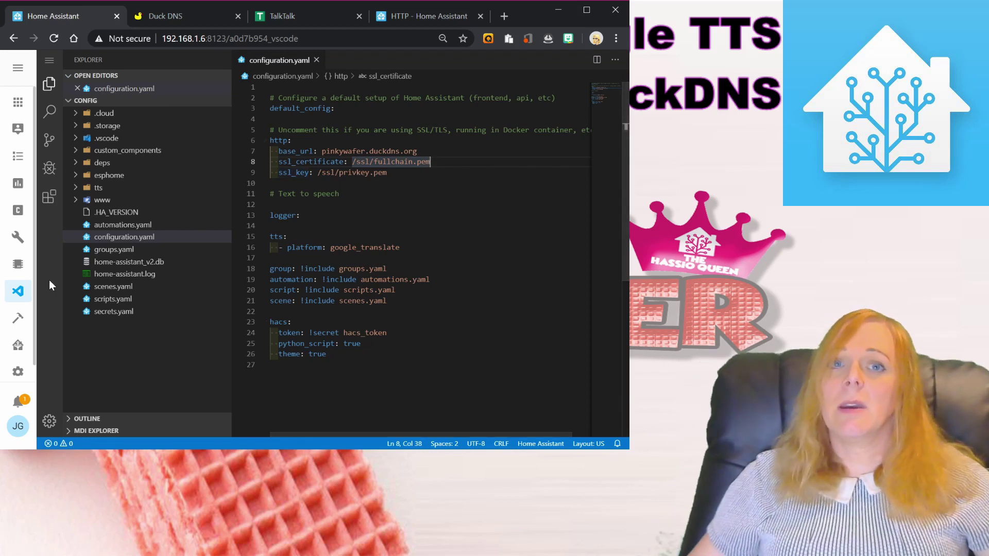
click(408, 279)
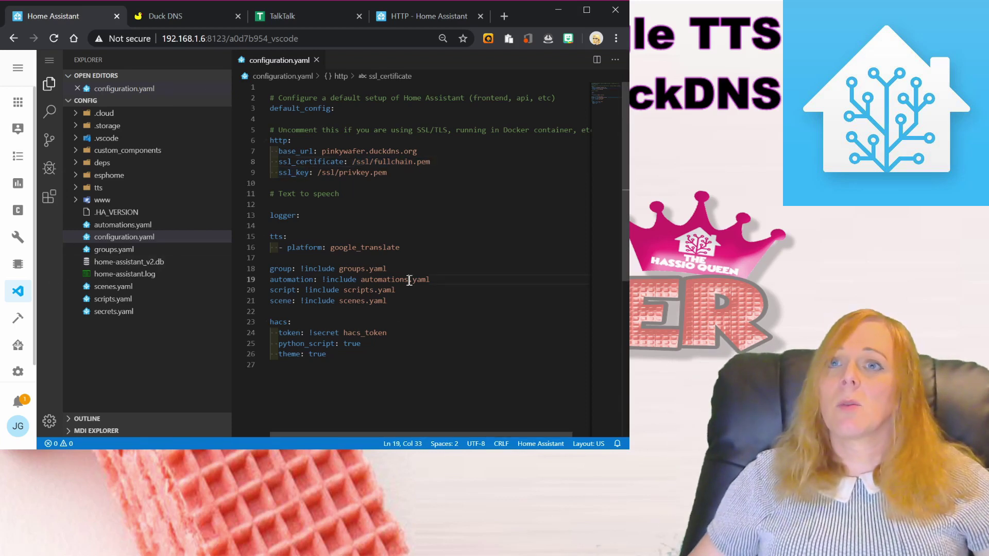
Step: Run Check Config from Configuration > Server Controls
click(17, 371)
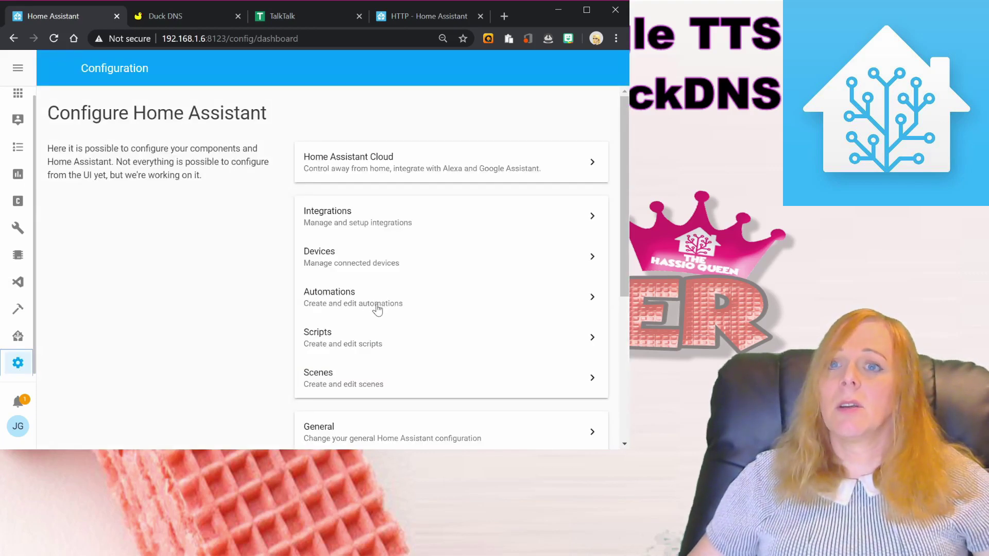
scroll(377, 308, down, 3)
click(354, 278)
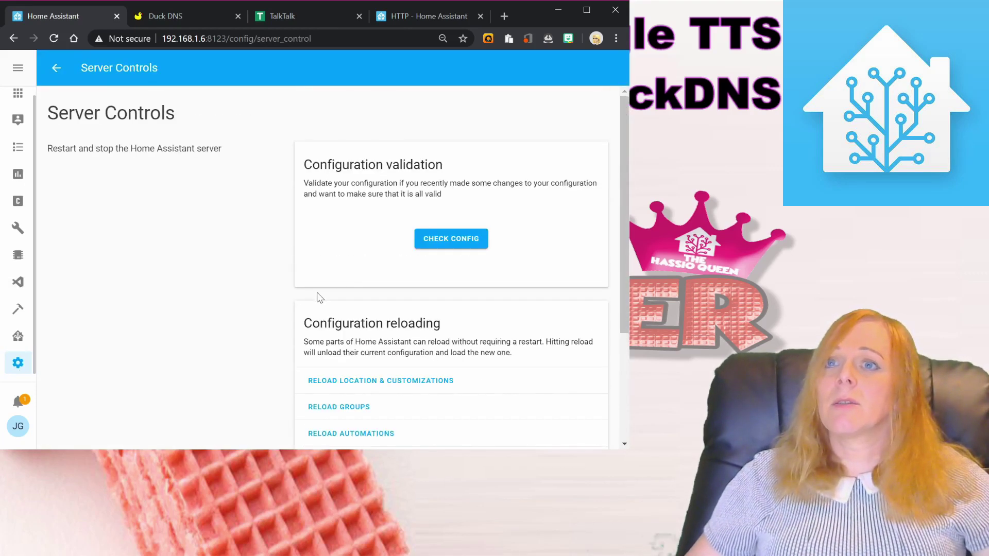
click(443, 246)
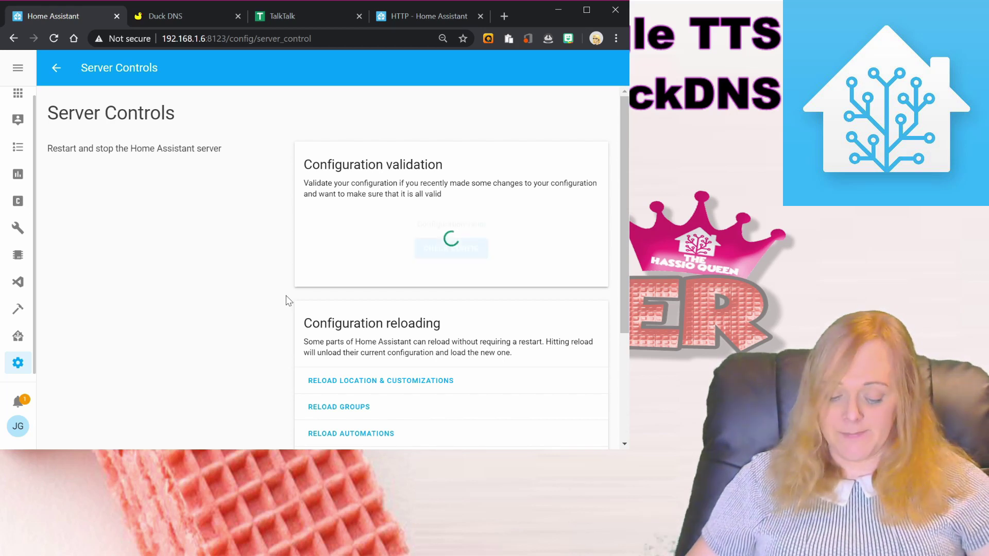
Step: Restart Home Assistant, confirm it, and return to the Overview dashboard
scroll(289, 301, down, 1)
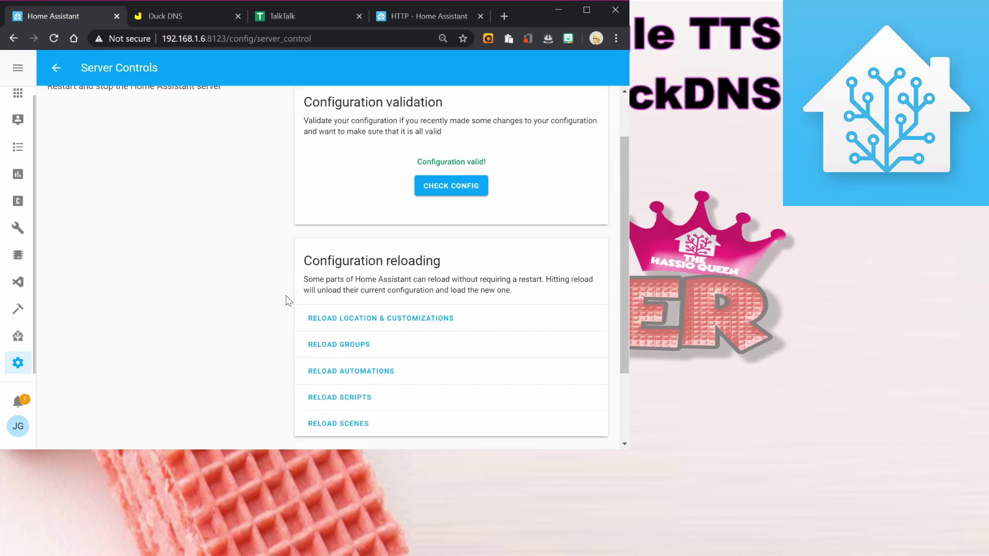
scroll(289, 301, down, 2)
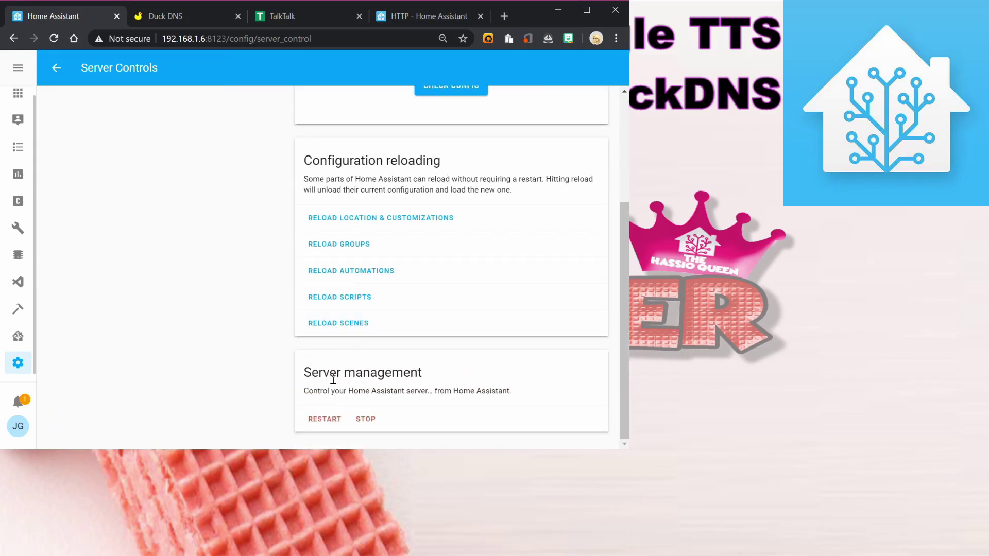
click(326, 419)
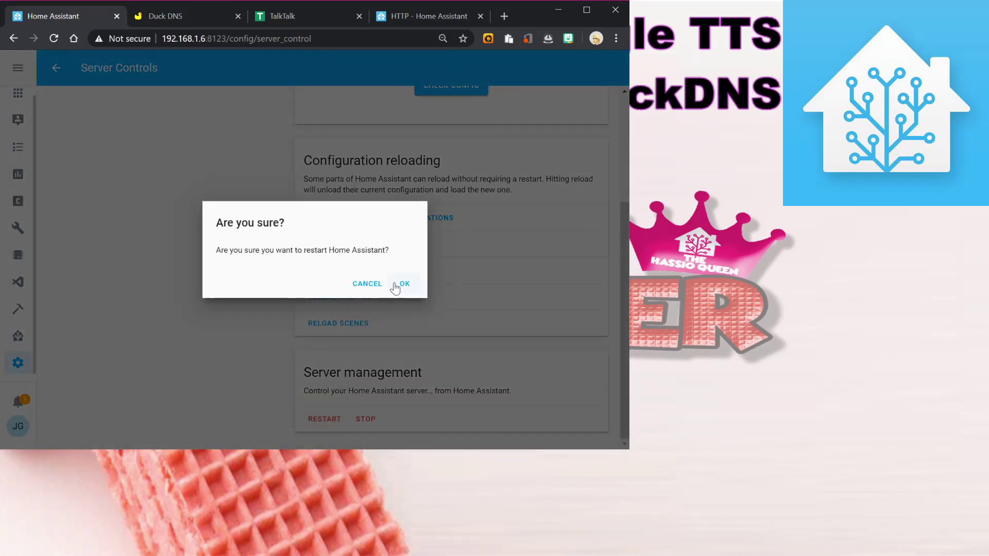
click(405, 283)
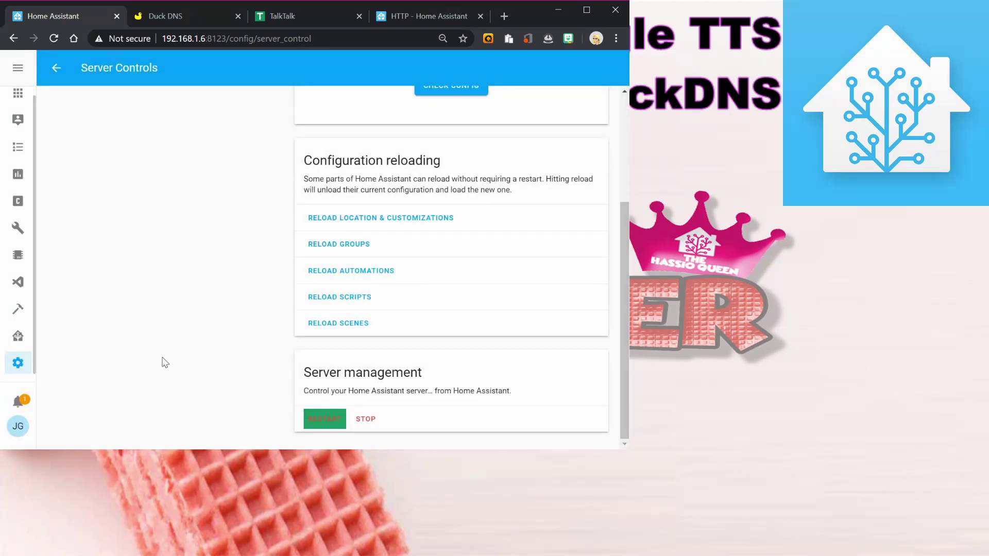
scroll(173, 357, up, 5)
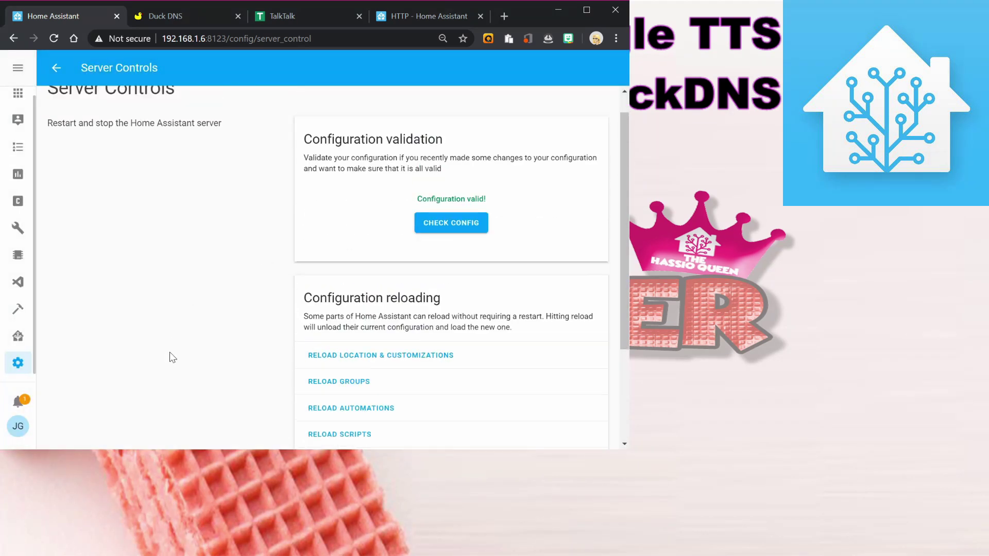
click(18, 92)
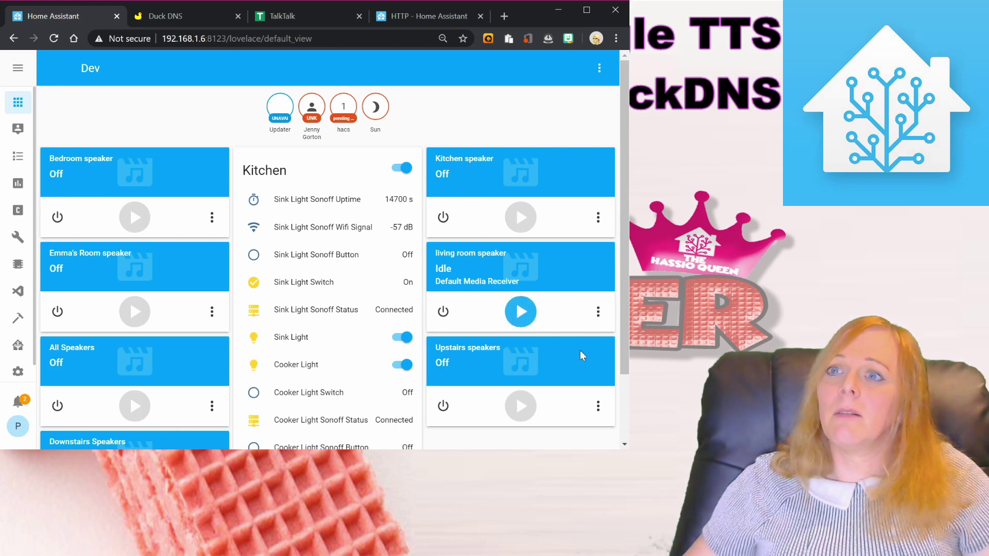
Step: Have the living room speaker say 'Hello there' via text to speech, then close its details
click(599, 320)
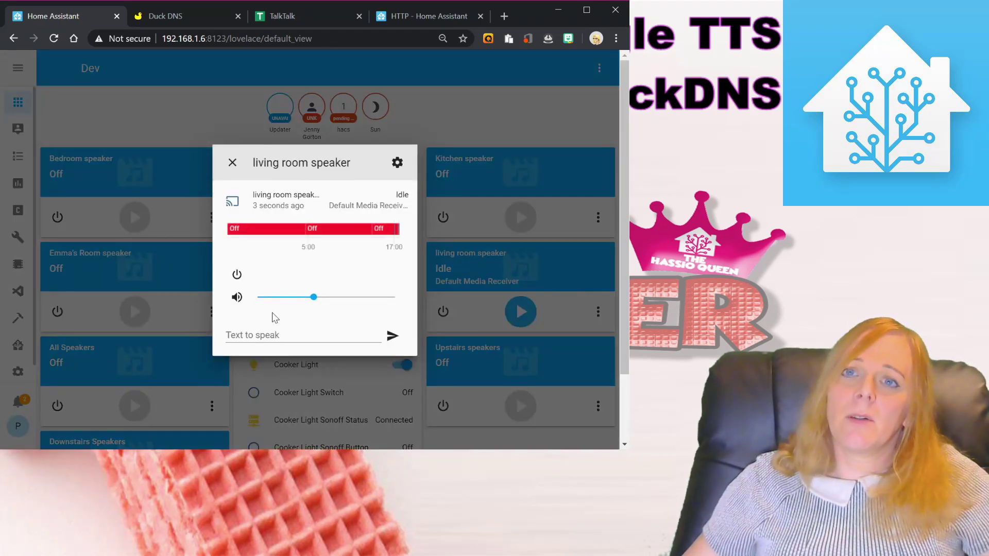
click(269, 332)
text(Hello there!)
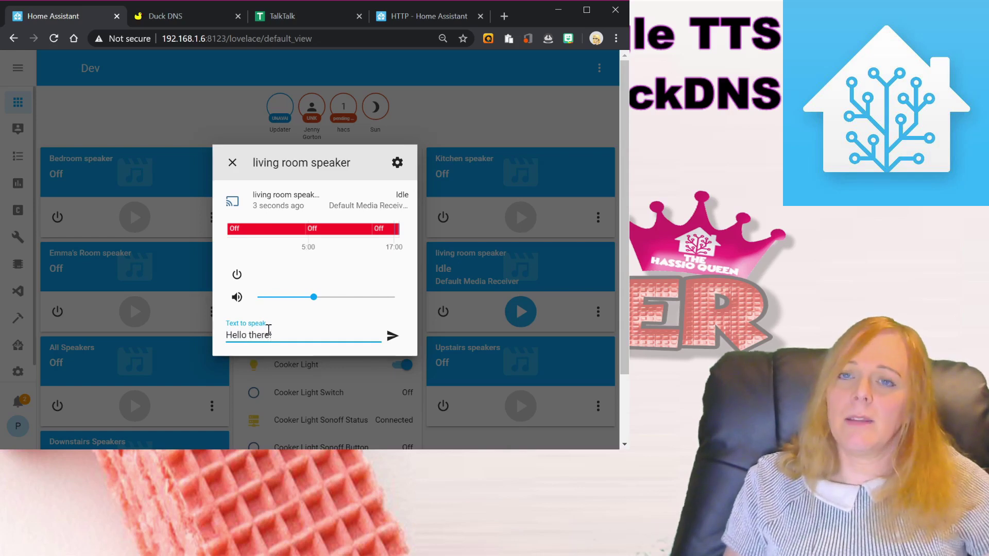
key(Return)
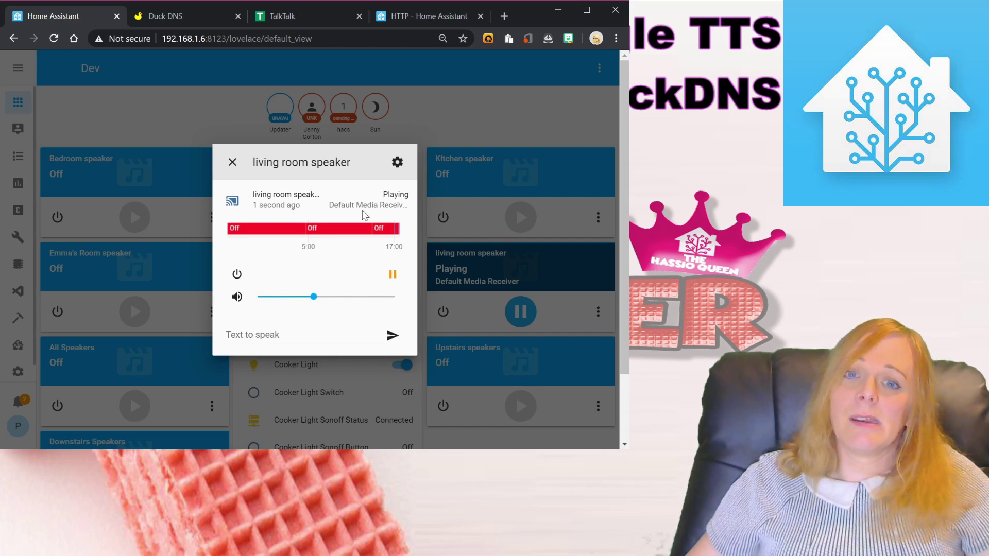
click(254, 142)
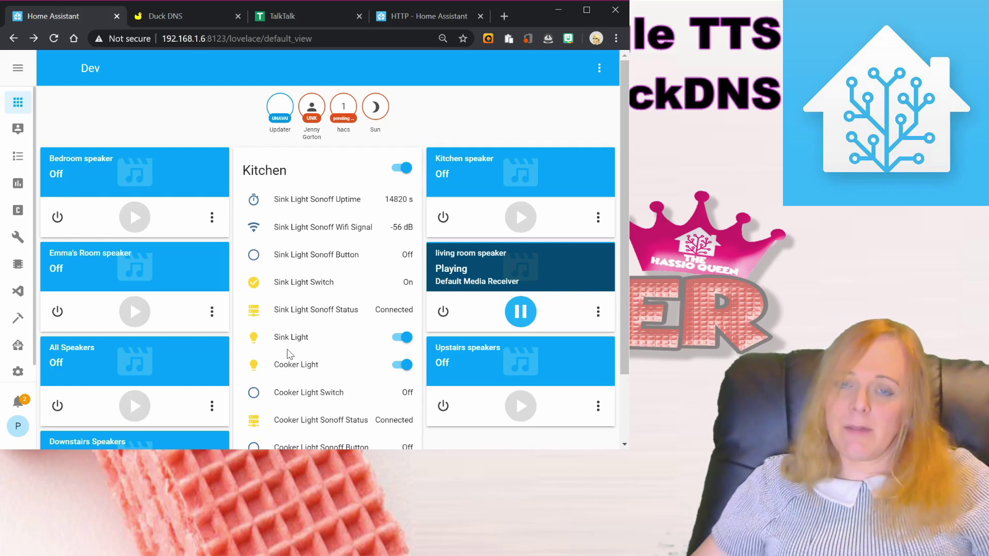
Step: Open the NGINX Home Assistant SSL proxy add-on's config from the add-on store
click(25, 350)
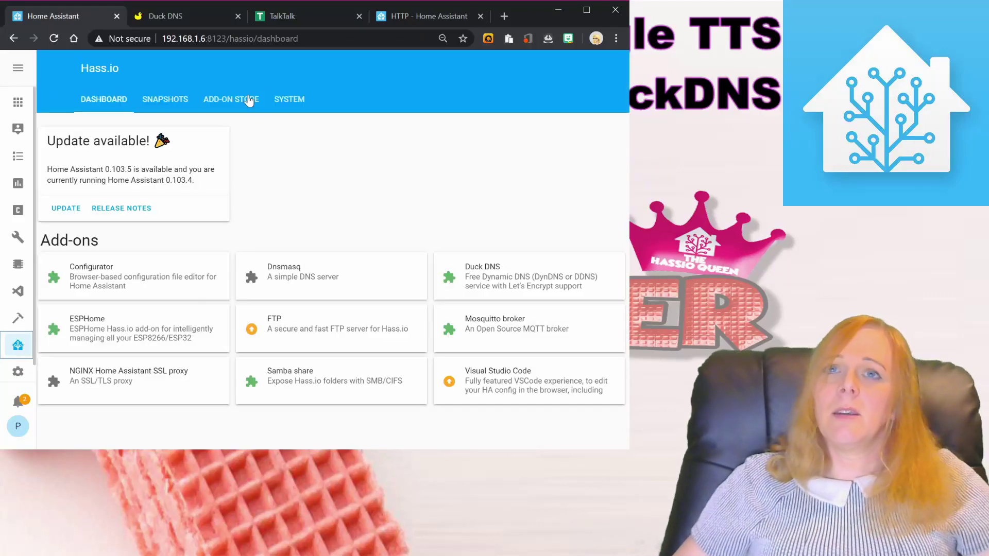
click(250, 100)
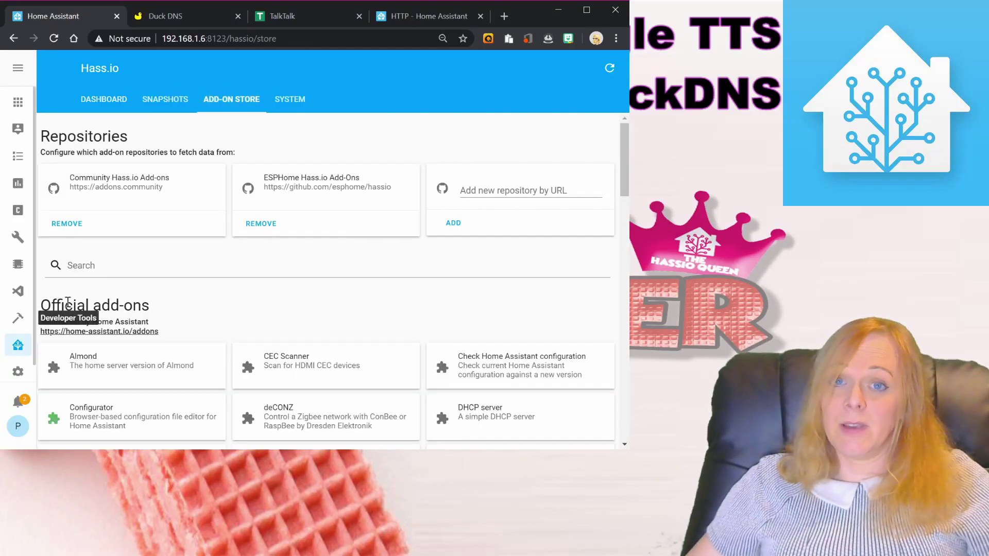
scroll(246, 273, down, 6)
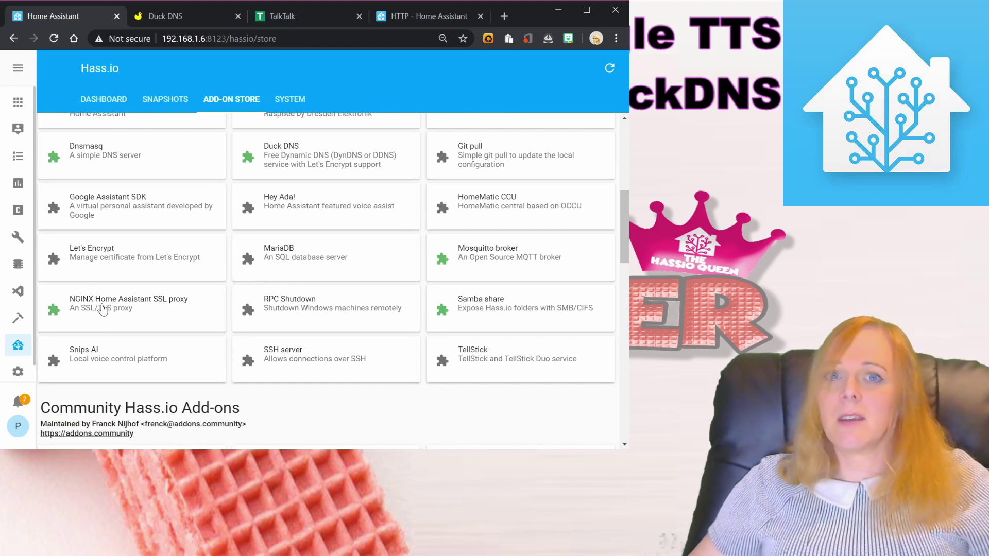
click(124, 314)
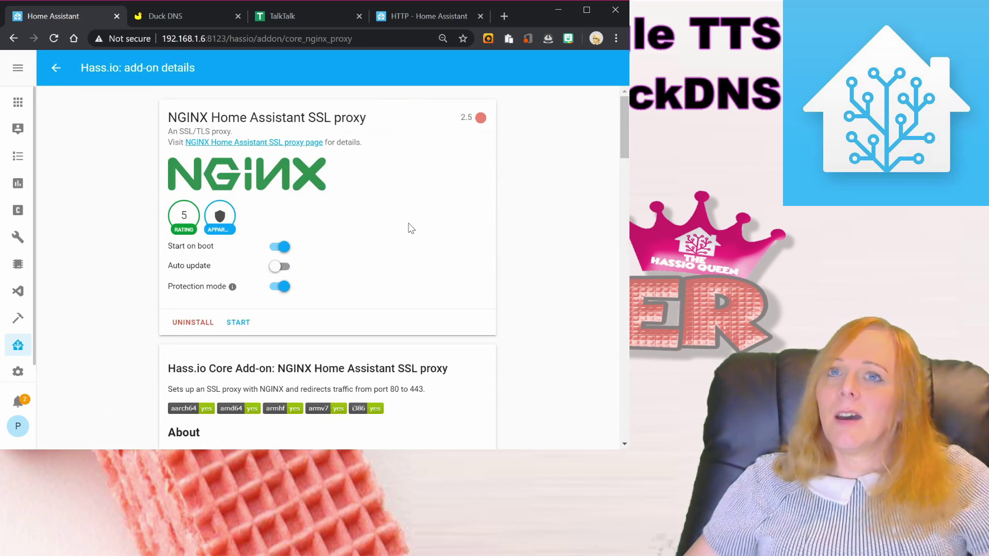
scroll(411, 228, down, 15)
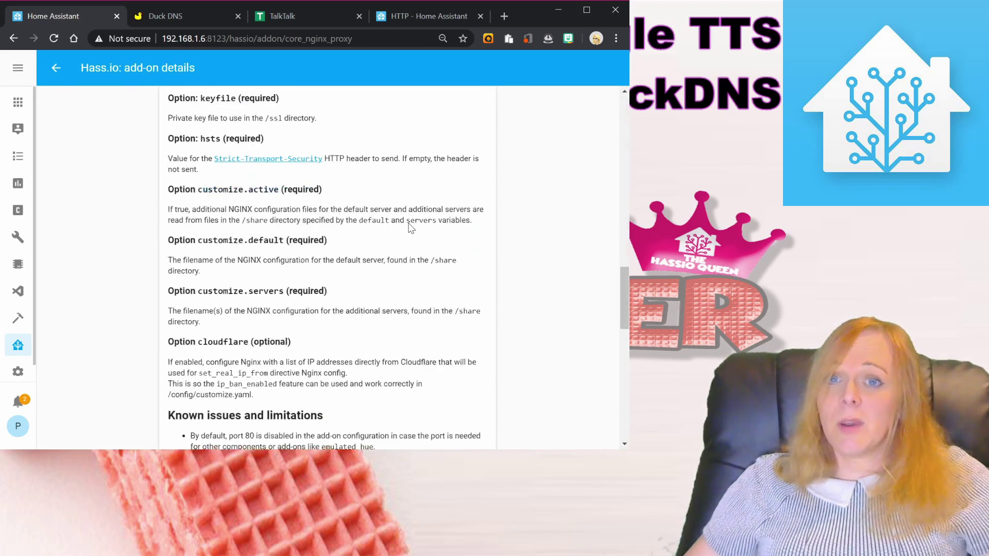
scroll(400, 221, down, 10)
scroll(399, 218, up, 1)
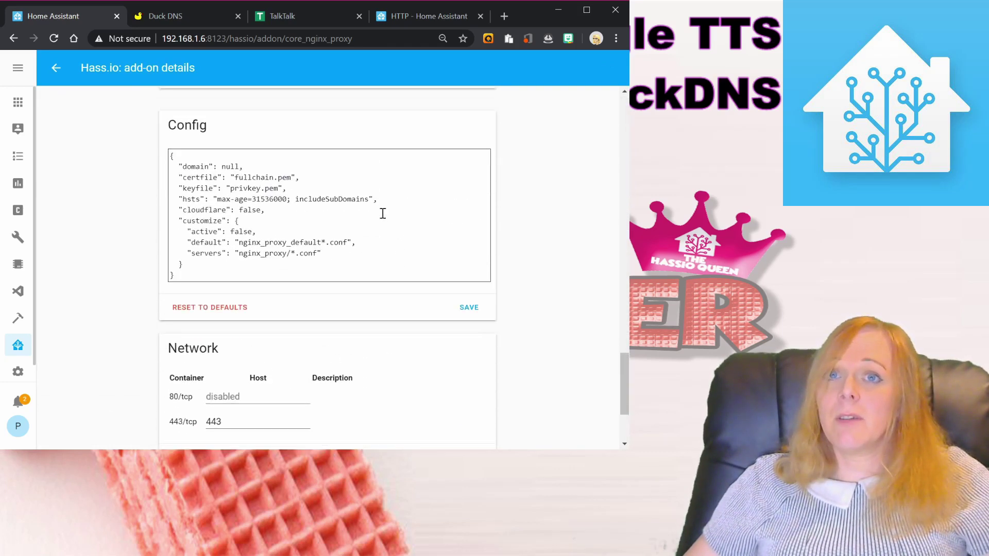
Step: Set the domain to pinkywafer.duckdns.org, save, and start the NGINX add-on
double_click(227, 165)
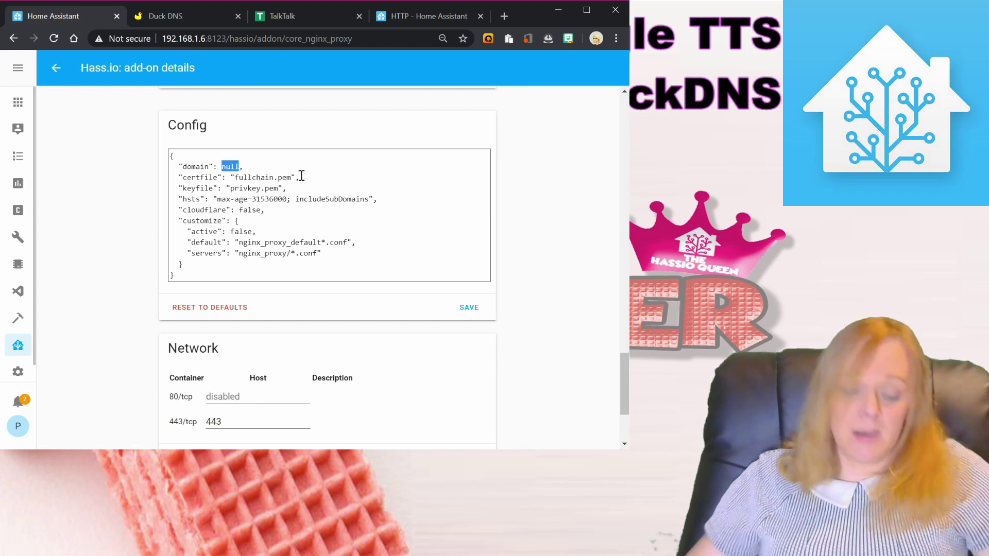
text("pinkywa)
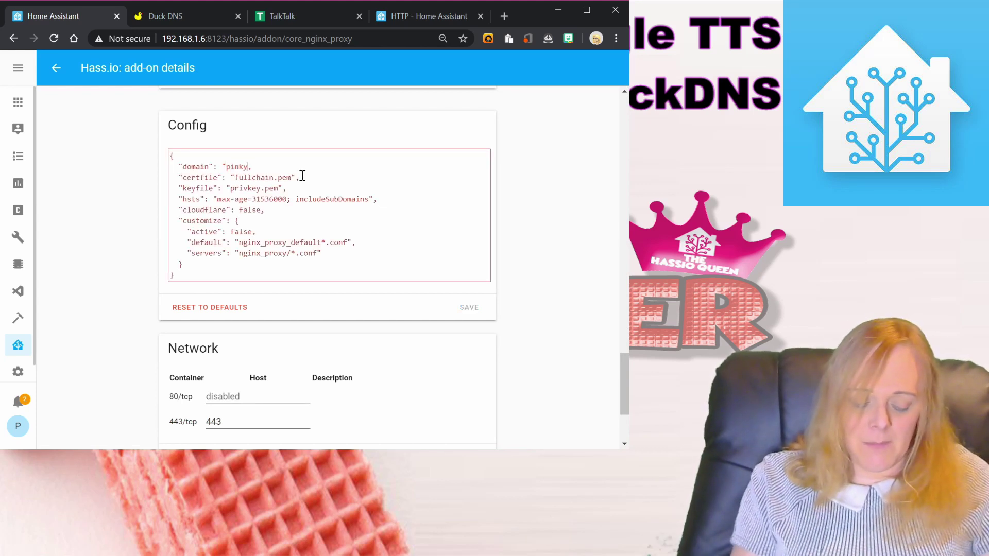
text(fer)
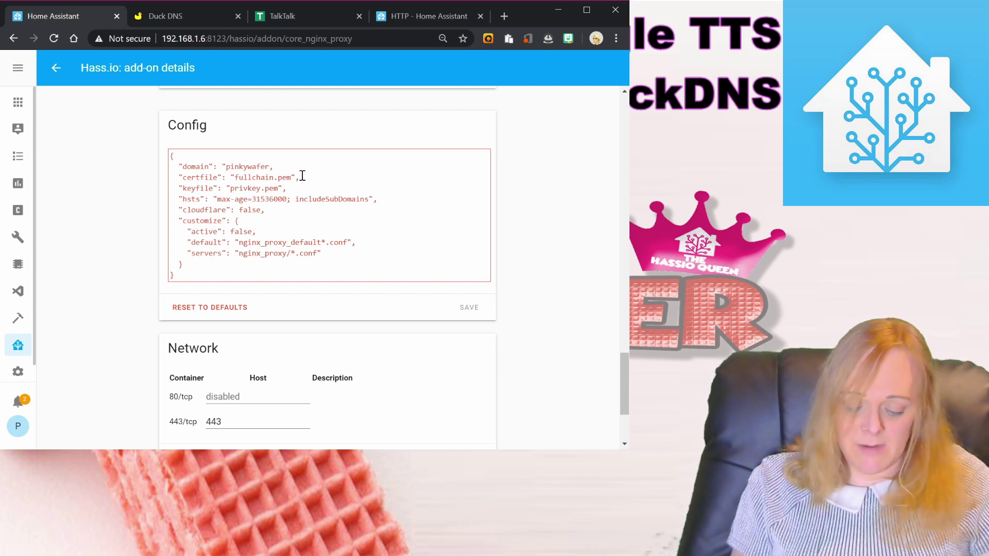
text(.duckdns)
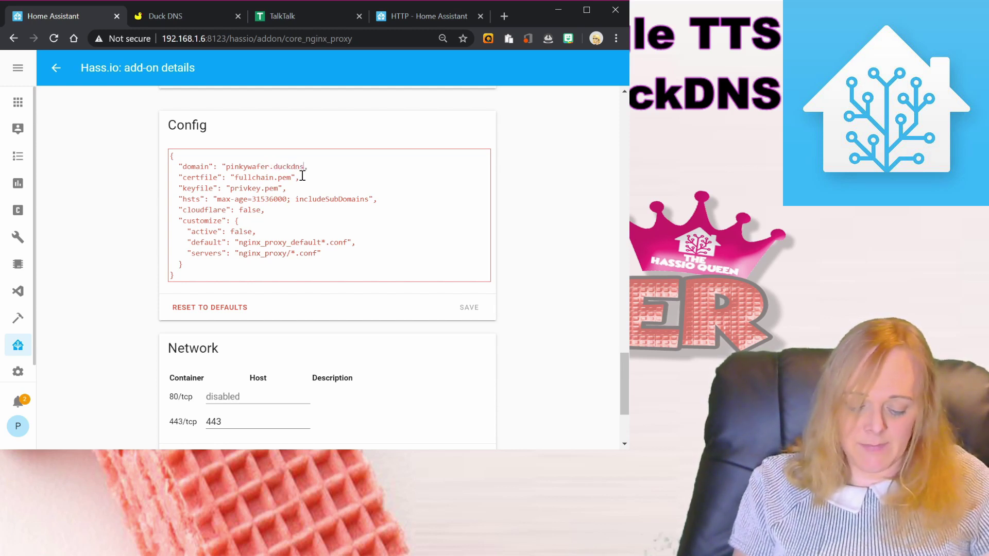
text(.org)
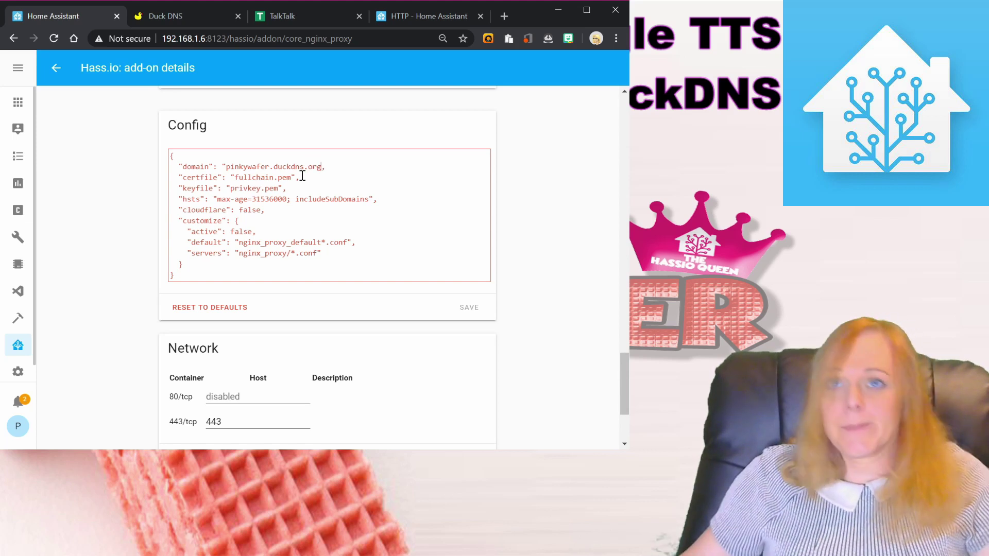
text(")
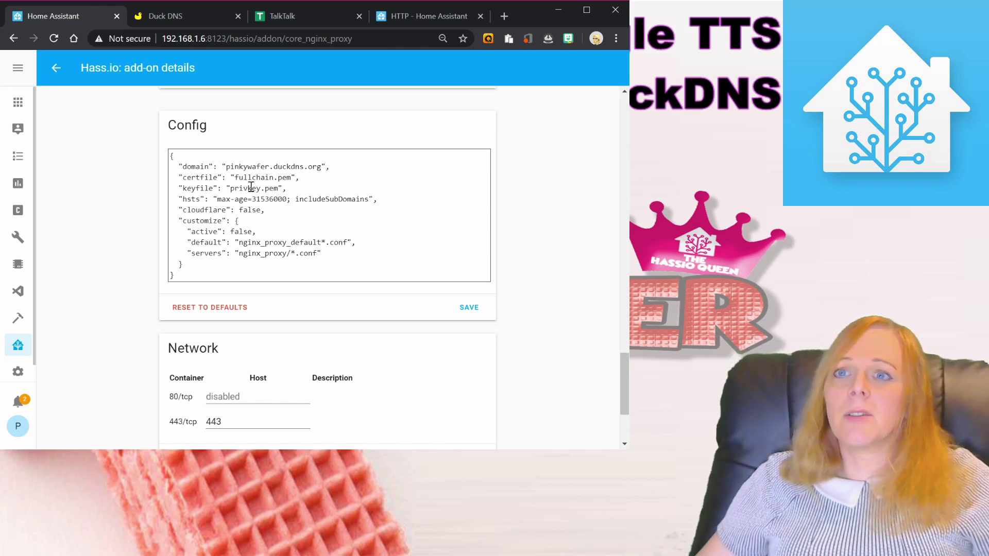
click(470, 307)
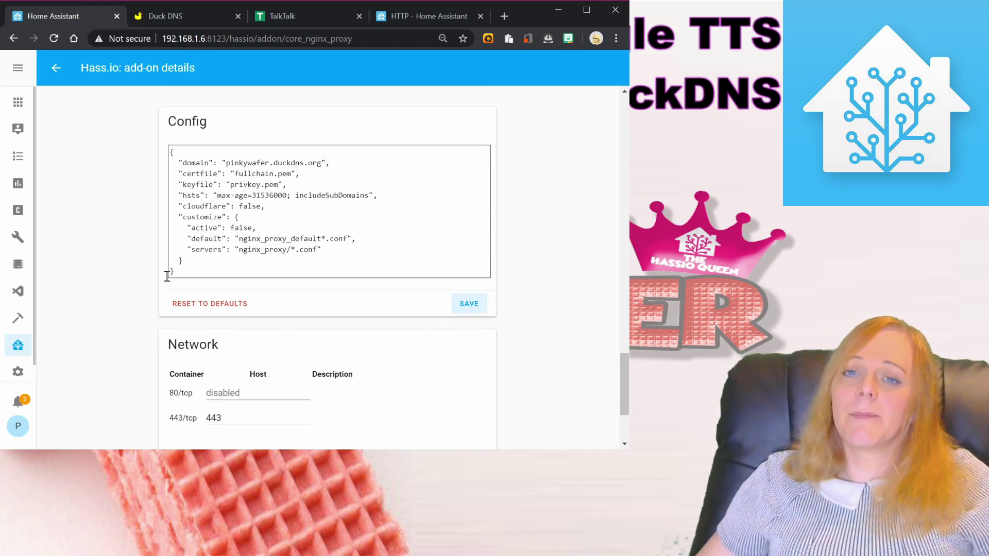
scroll(165, 281, down, 3)
scroll(165, 287, up, 20)
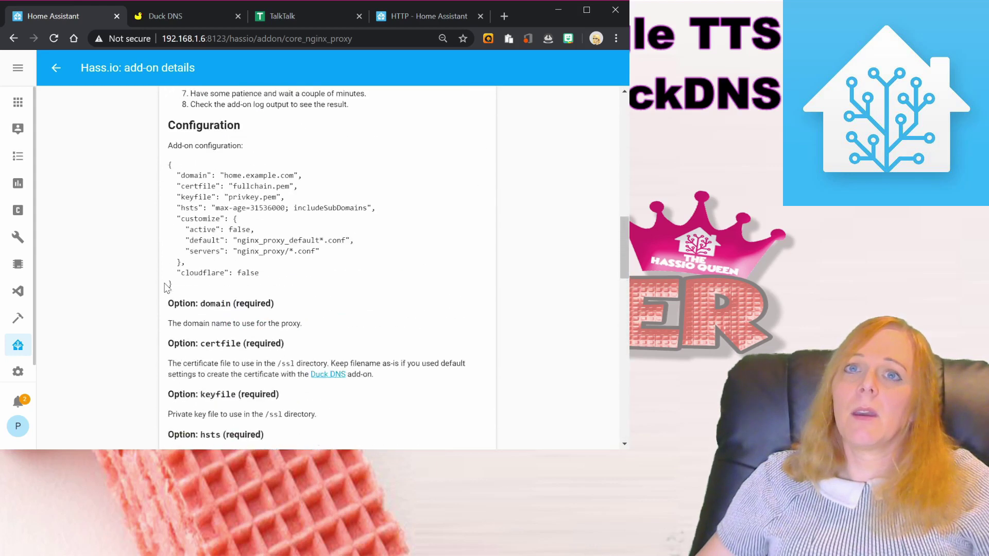
scroll(166, 287, up, 5)
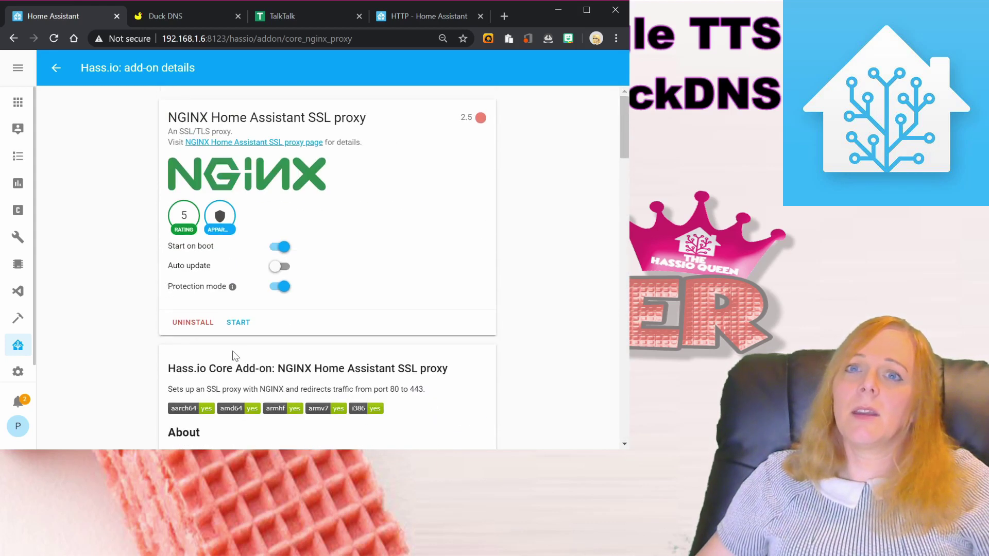
click(238, 322)
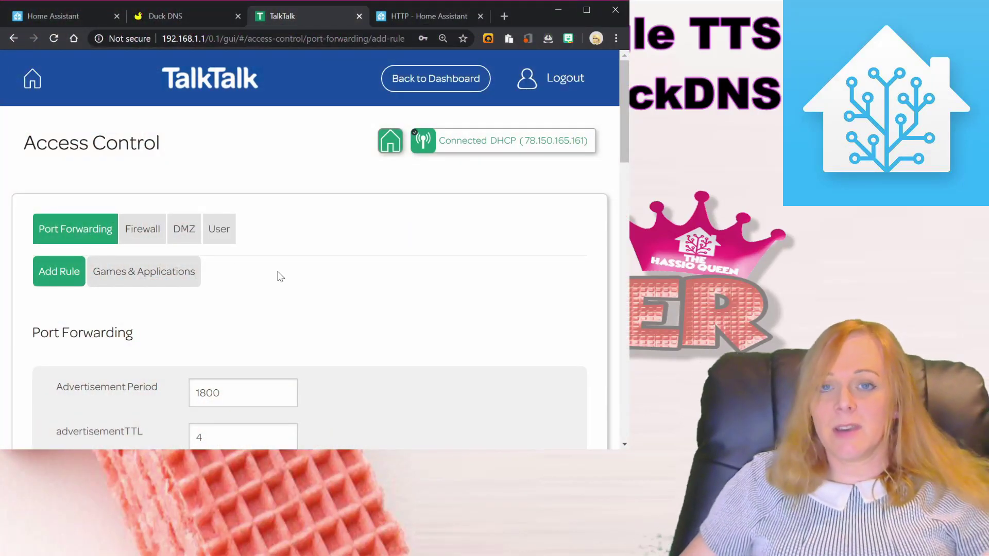
Step: Change the Home assistant rule's external and internal ports from 8123 to 443 and update it
scroll(280, 276, down, 10)
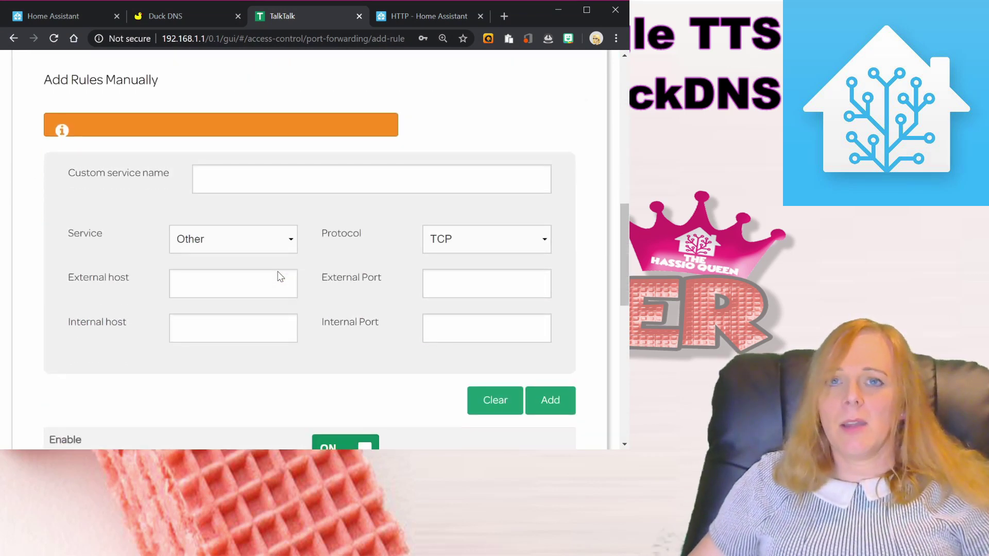
scroll(280, 277, down, 7)
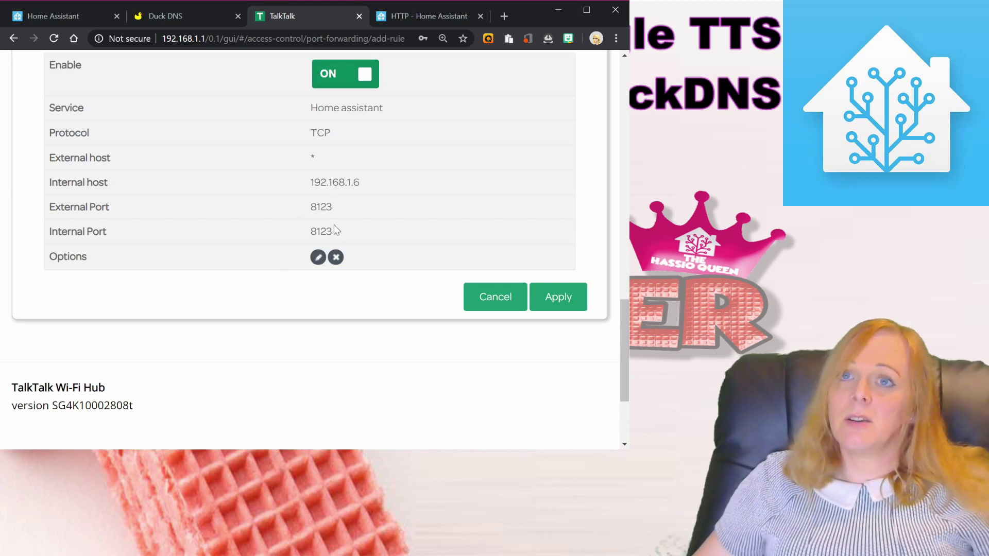
click(318, 257)
scroll(361, 252, down, 10)
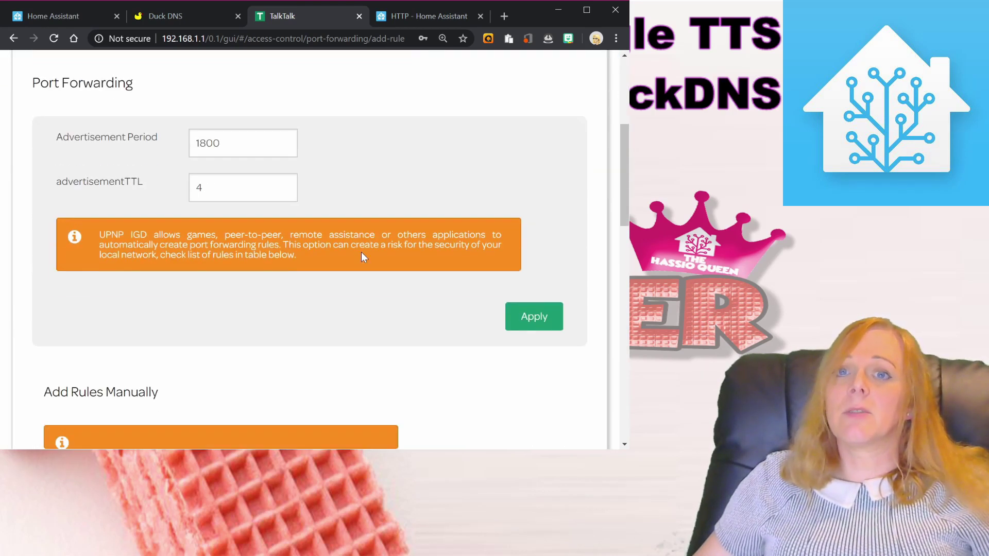
scroll(361, 252, down, 2)
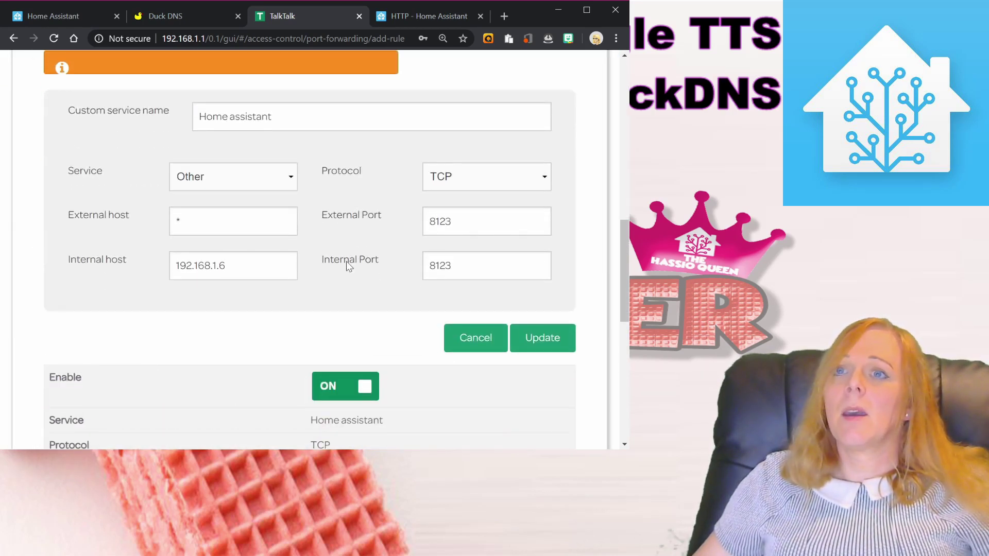
double_click(461, 223)
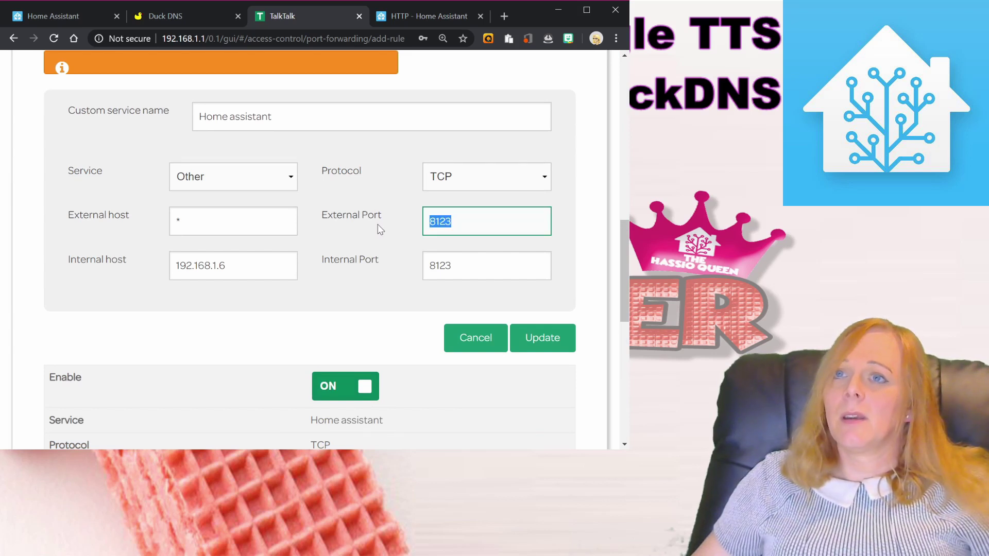
text(443)
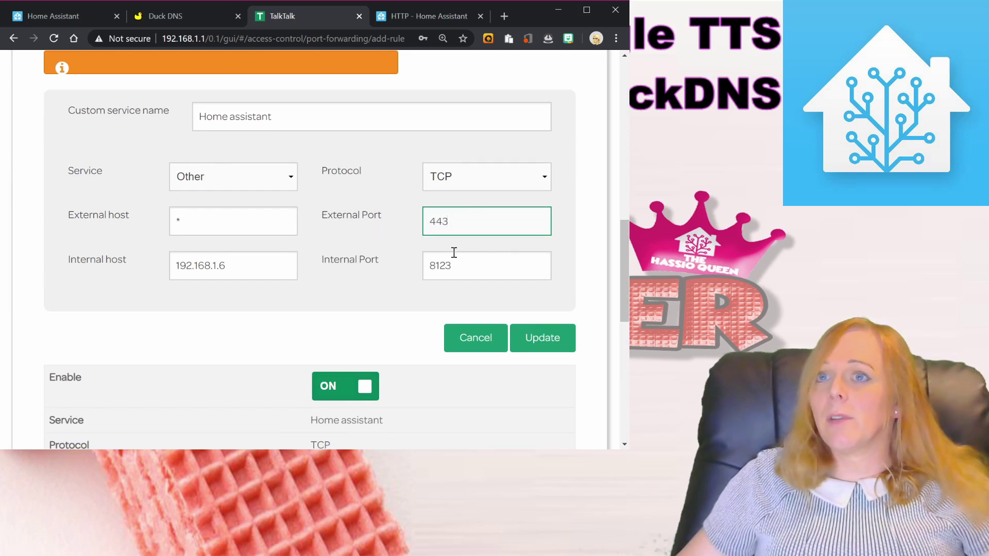
click(486, 266)
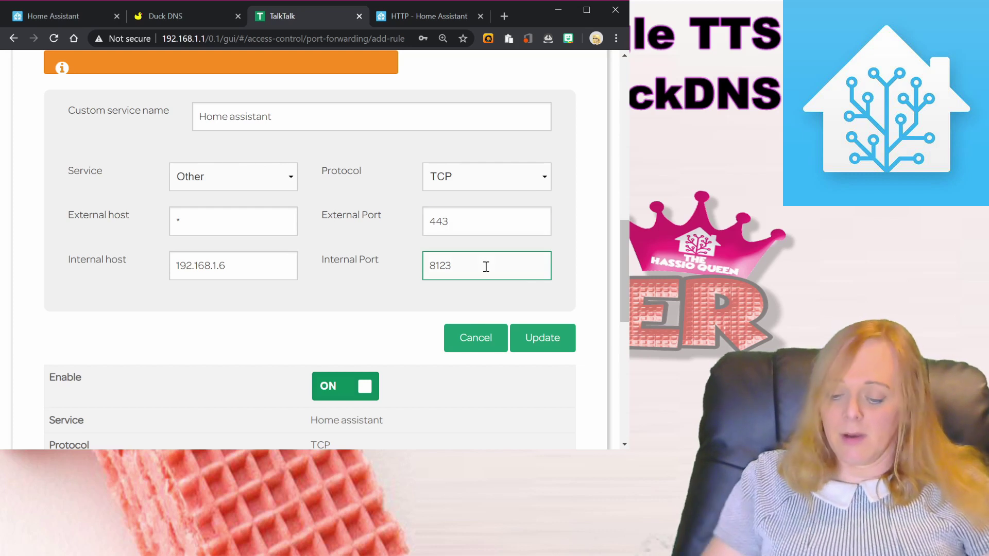
key(BackSpace)
key(BackSpace)
key(BackSpace)
key(BackSpace)
text(443)
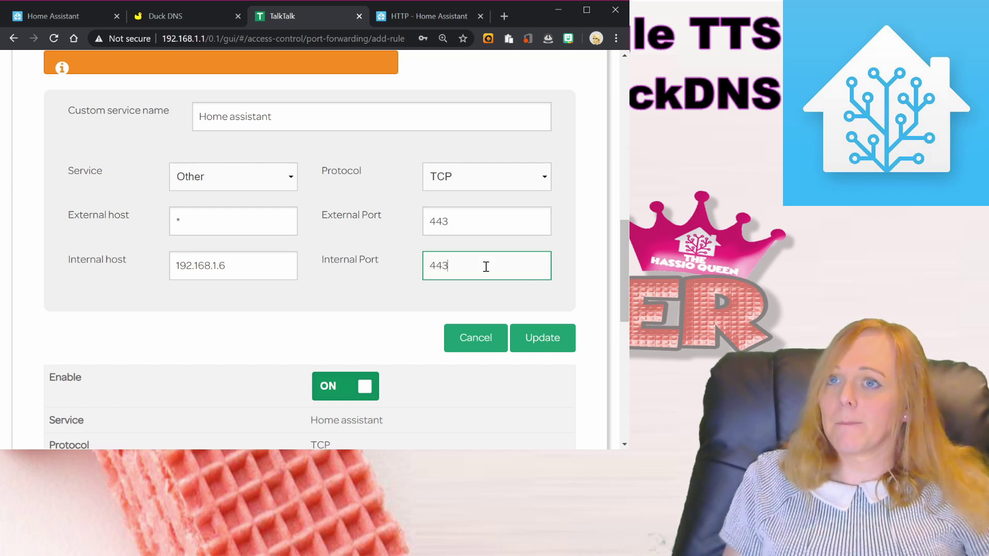
click(530, 346)
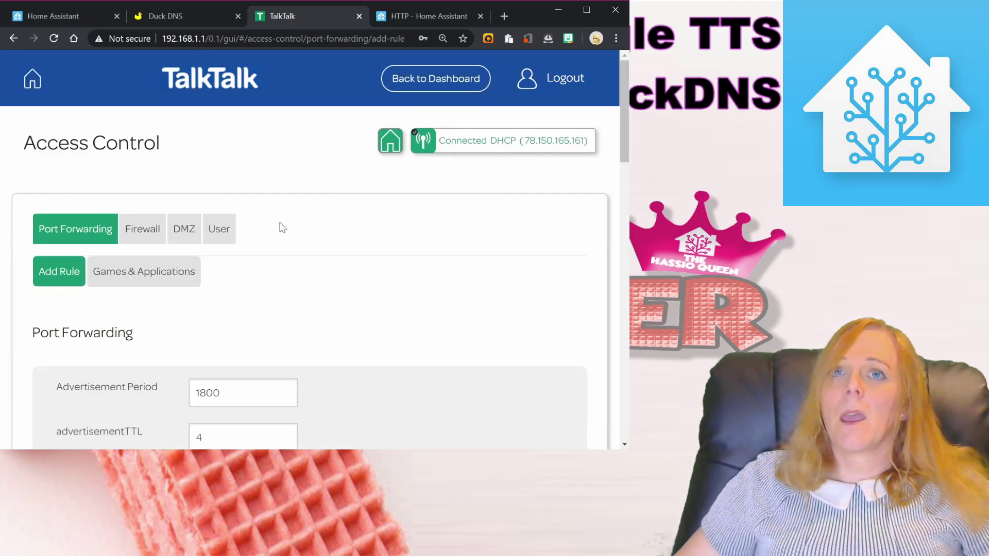
Step: In the VS Code add-on, comment out the four http block lines with #
click(70, 18)
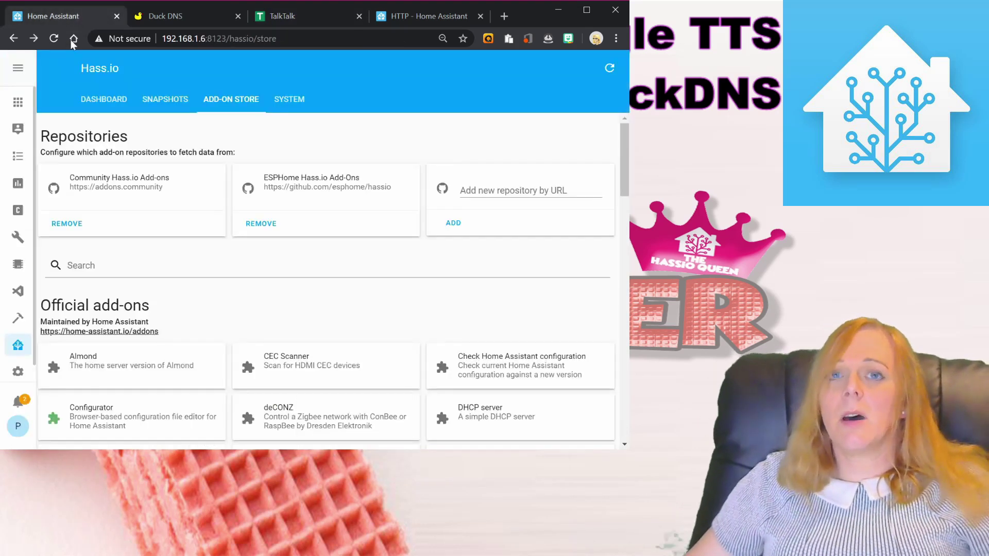
click(17, 291)
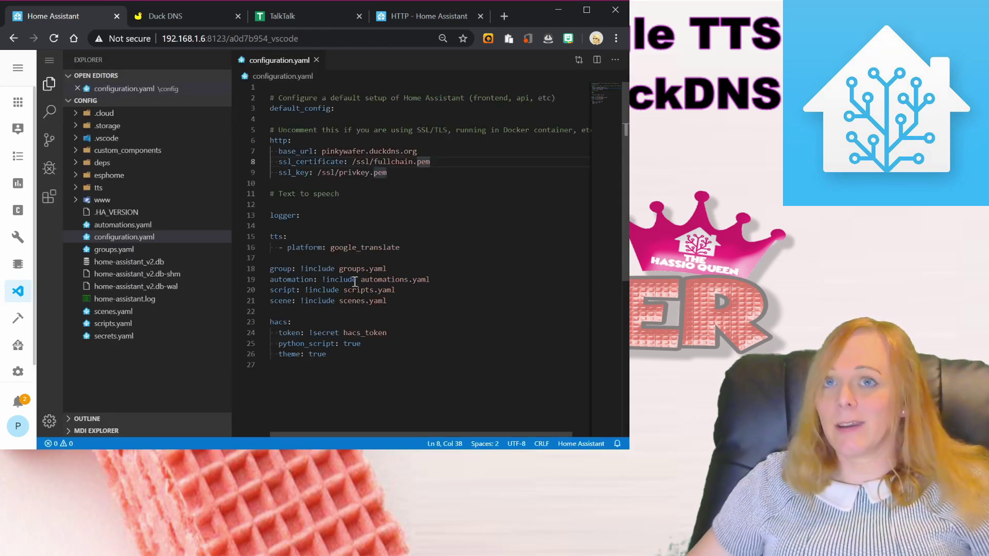
click(264, 141)
click(263, 140)
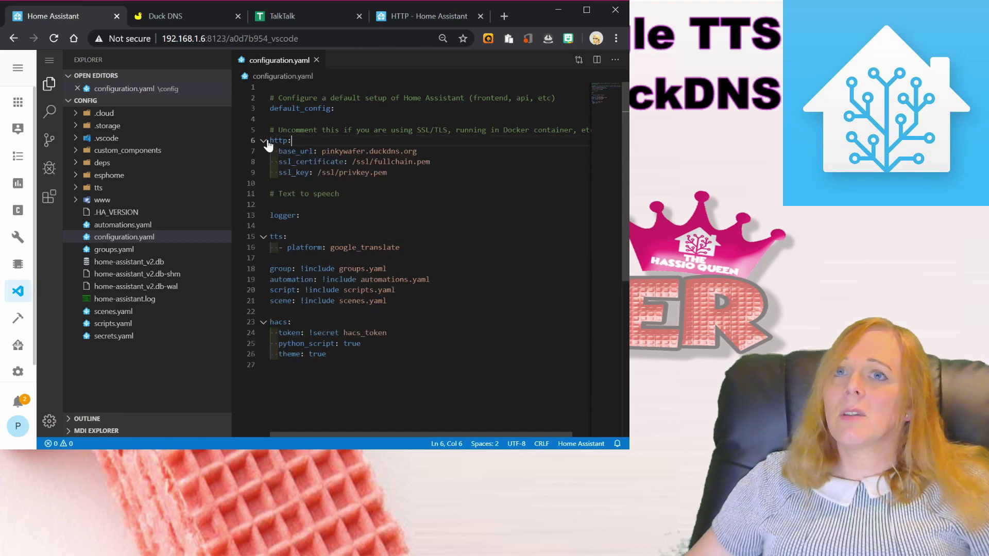
click(274, 140)
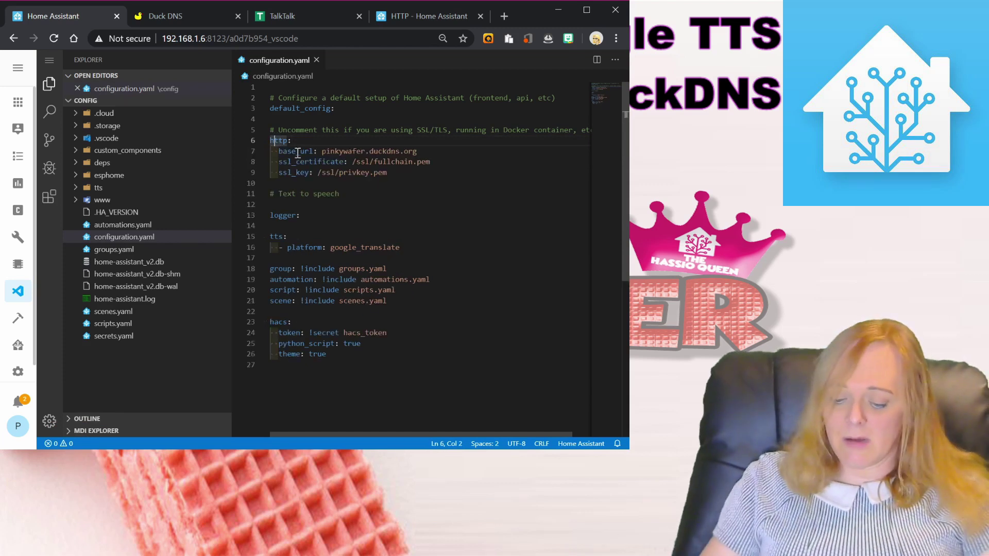
text(#)
key(Down)
key(Left)
text(#)
key(Down)
key(Left)
text(#)
key(Down)
key(Left)
text(#)
key(Down)
key(Down)
key(Down)
key(Down)
key(Down)
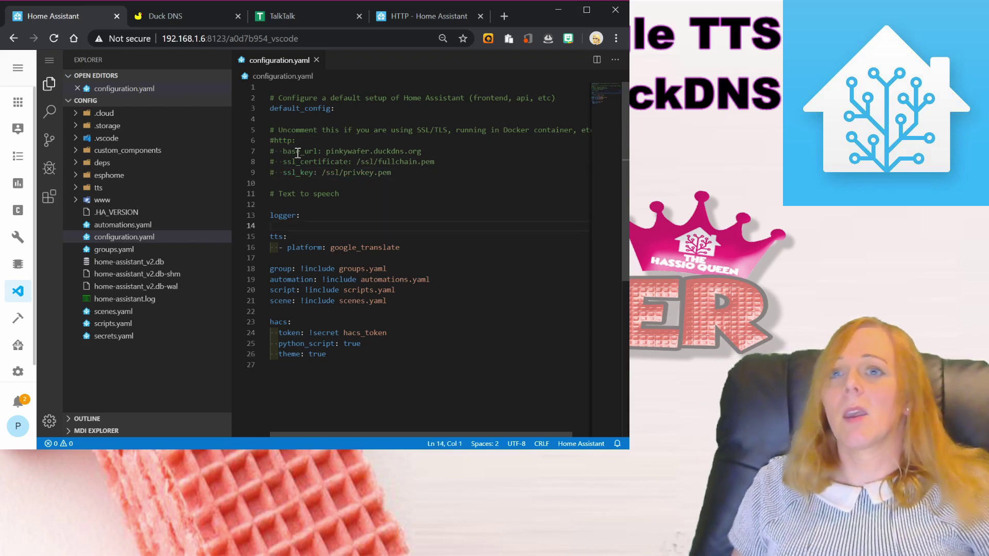
key(Down)
key(Down)
key(Right)
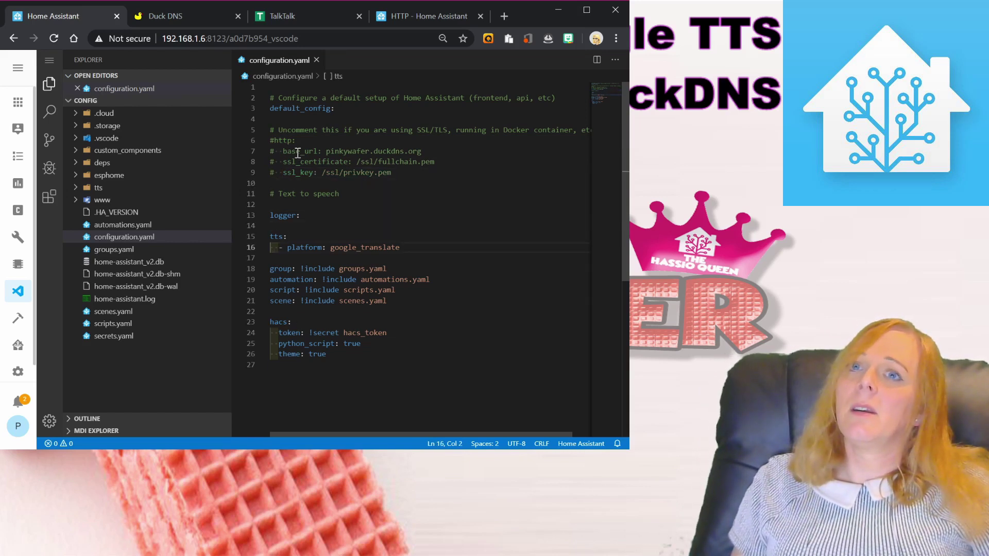
key(Up)
key(Down)
key(End)
key(Return)
key(Tab)
text(base_)
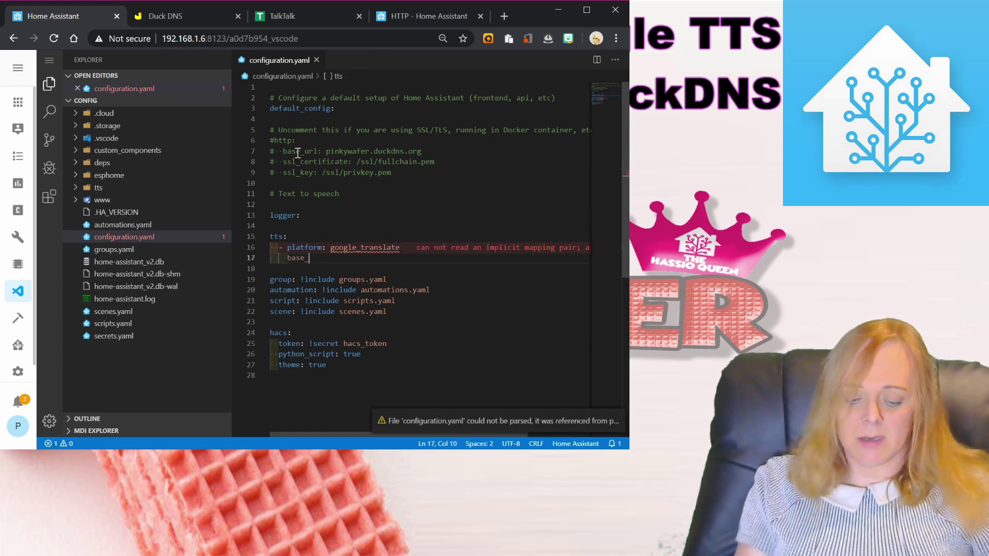
text(url:)
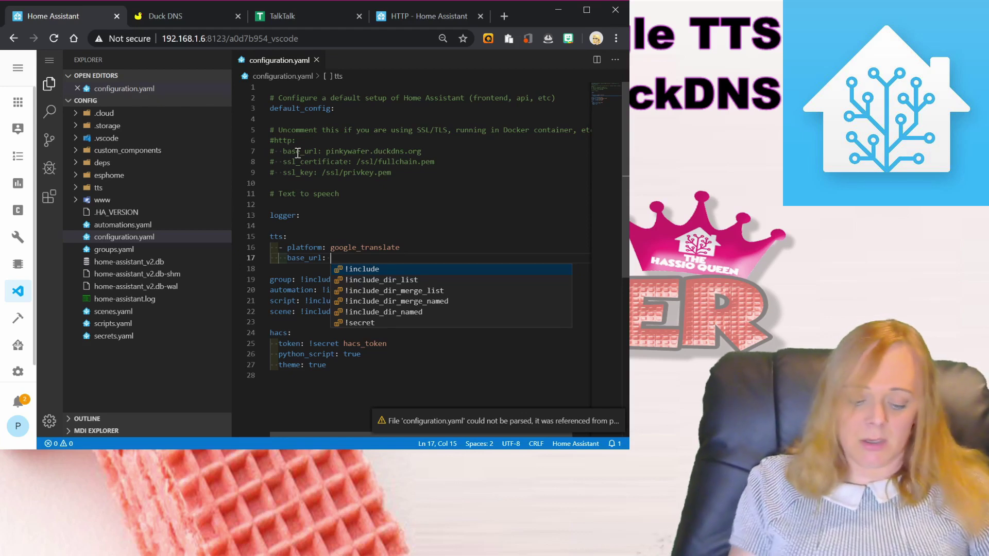
text( ht)
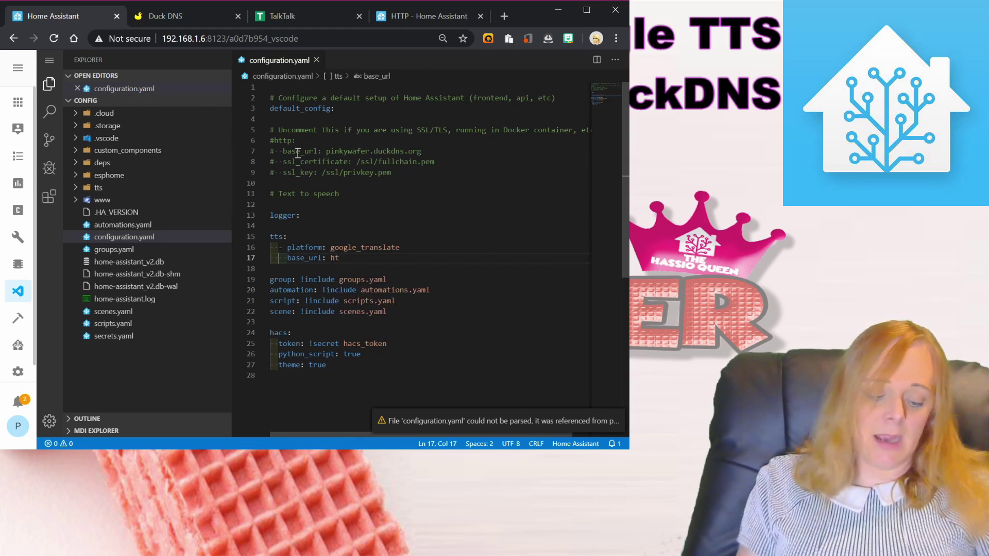
text(tp)
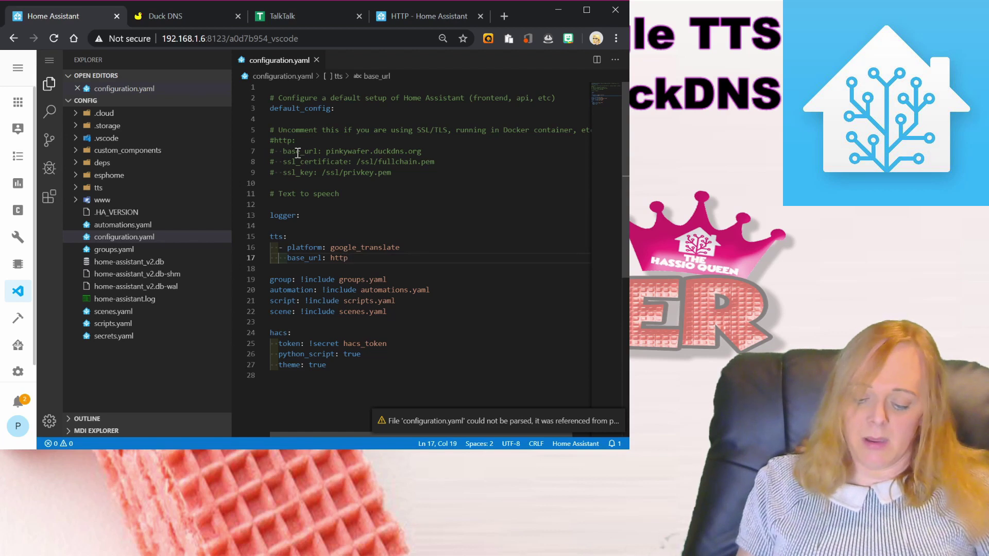
text(://)
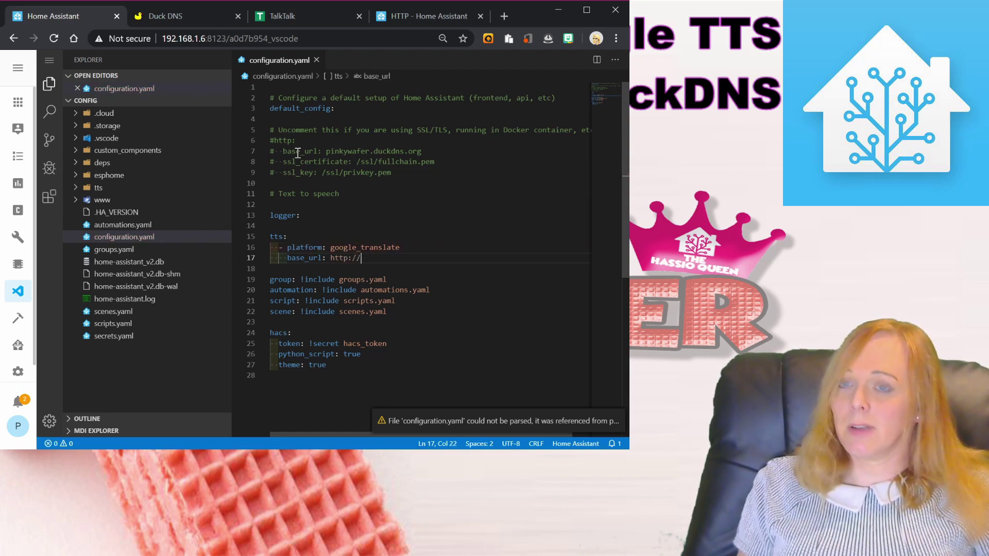
text(192.168.1.6:8123)
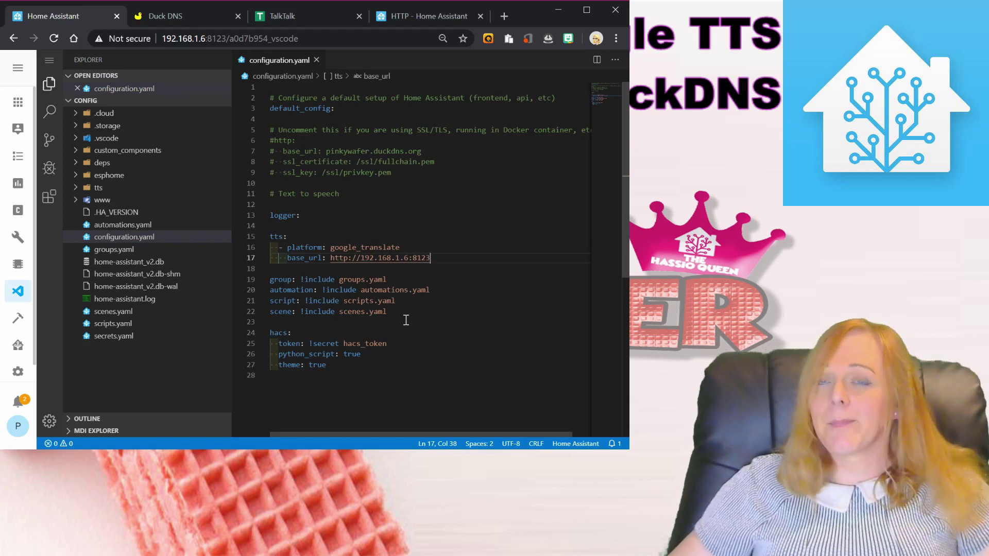
click(379, 236)
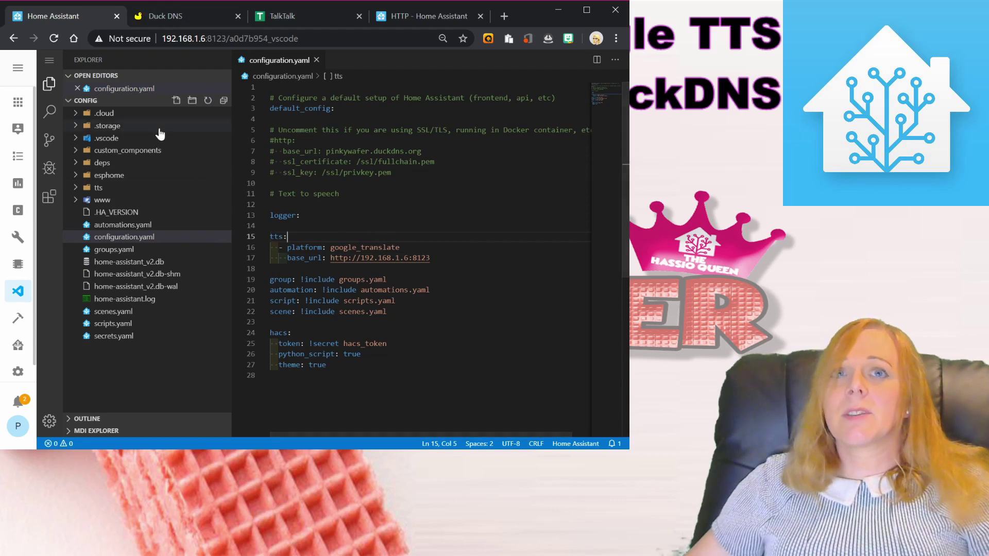
click(18, 371)
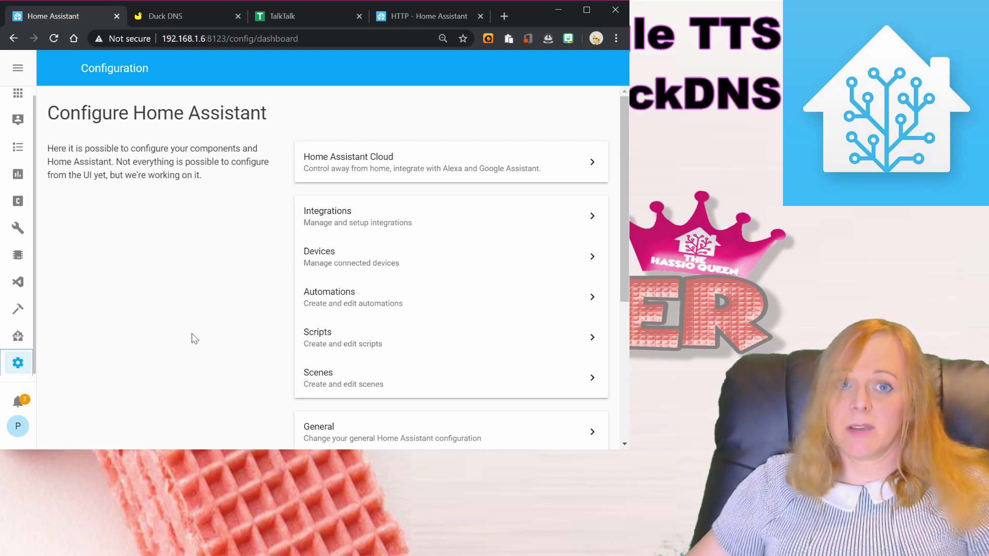
scroll(192, 333, down, 5)
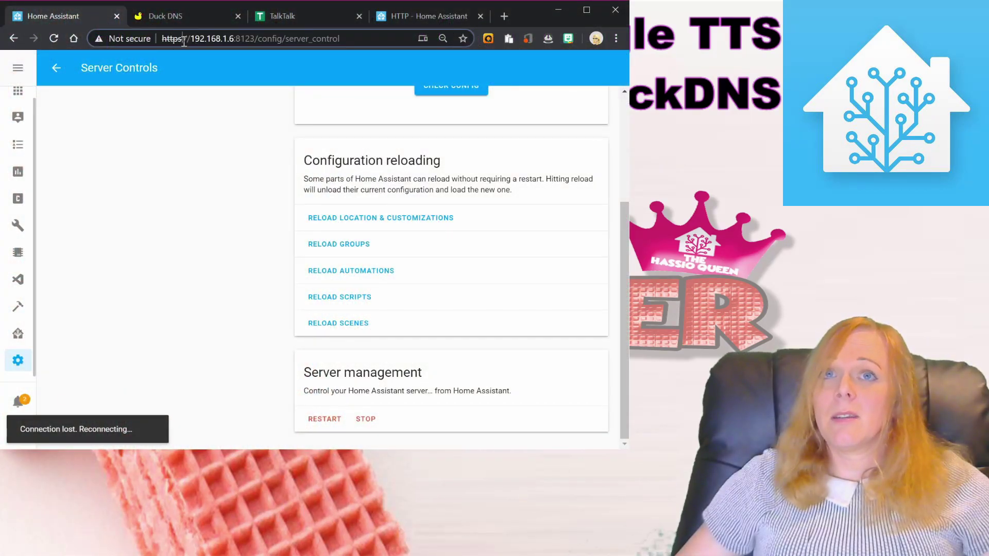
key(BackSpace)
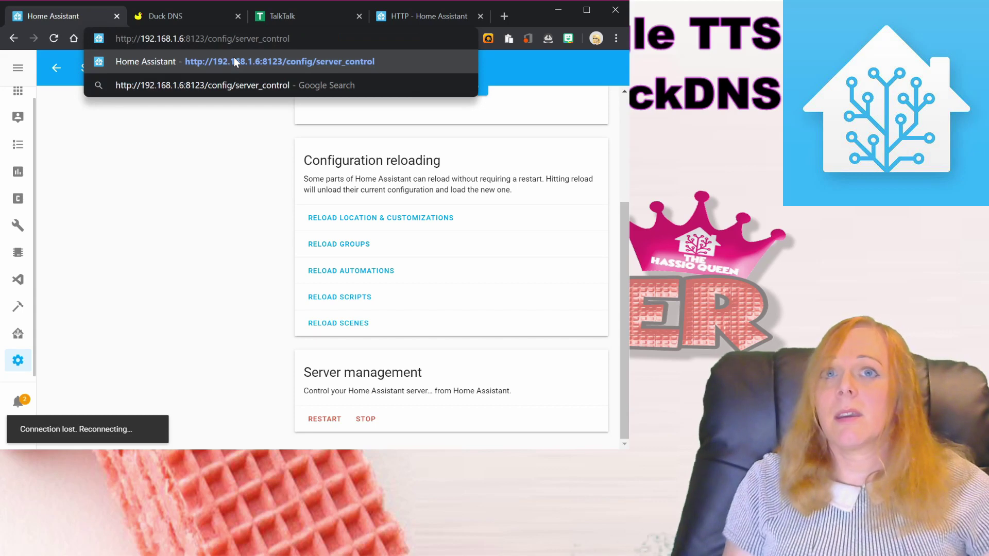
click(233, 61)
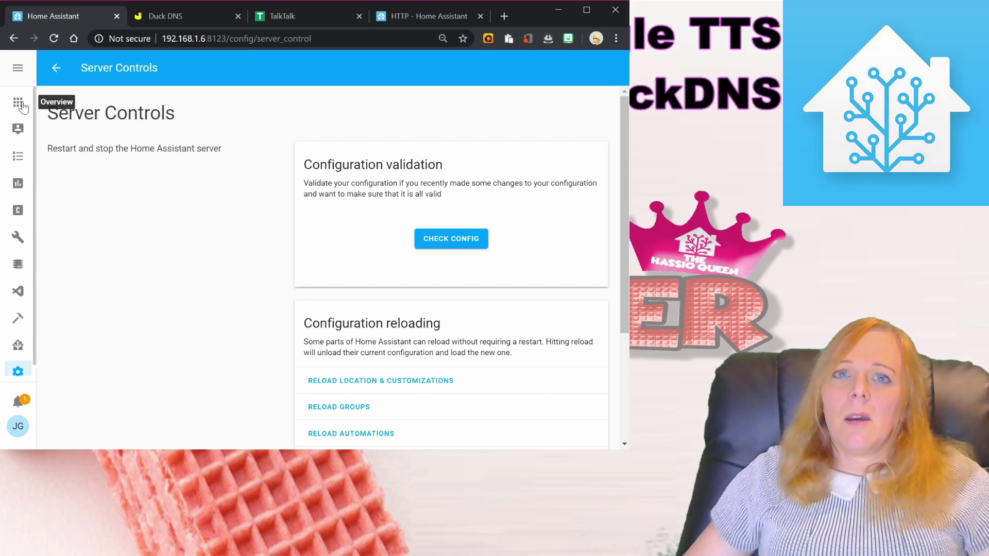
Step: Have the living room speaker say 'Hello there!' as a text-to-speech test, then close its details
click(23, 106)
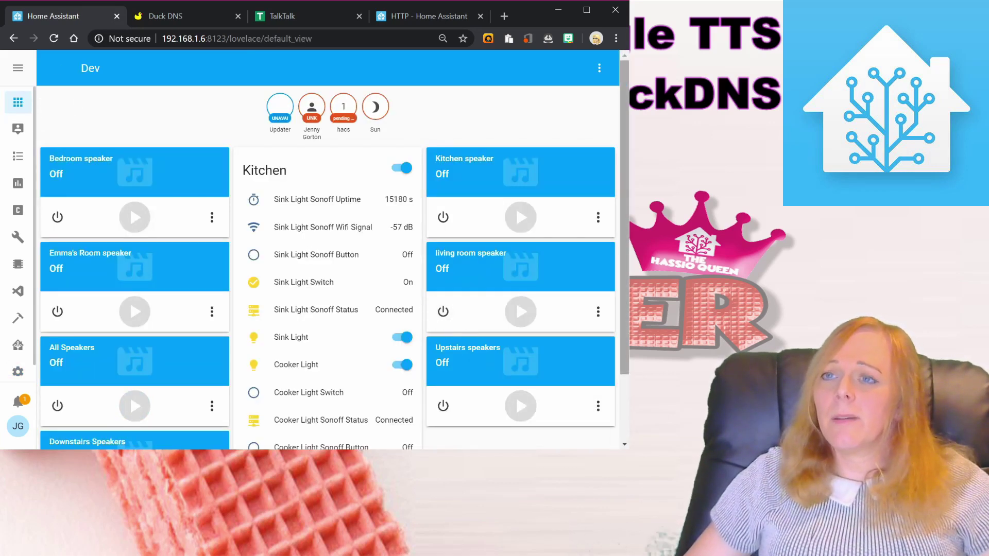
click(606, 315)
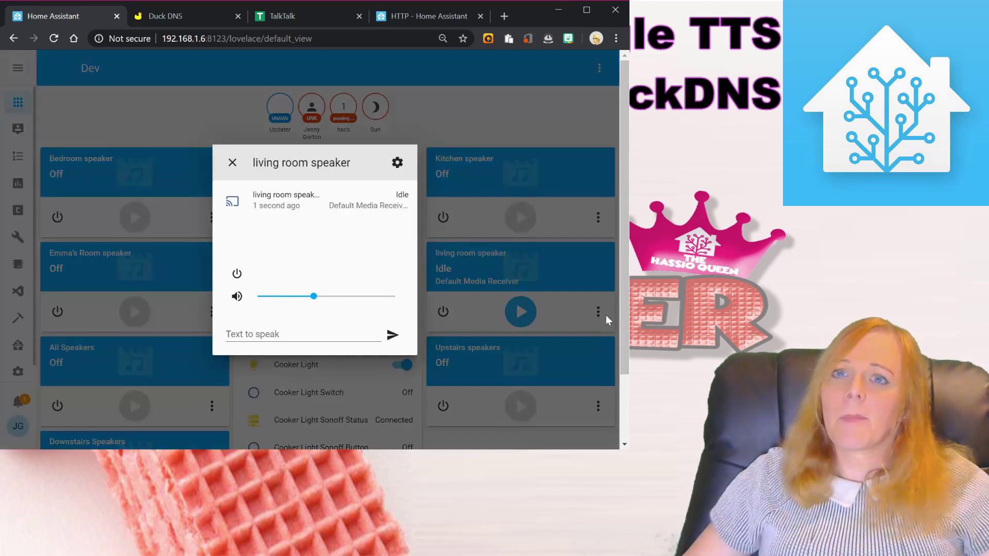
click(331, 336)
text(H)
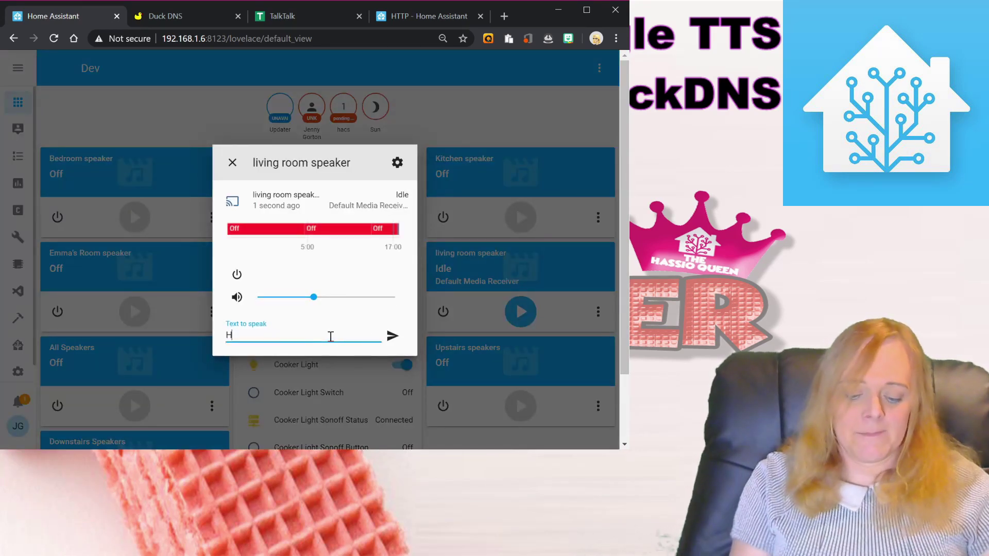
text(ello there)
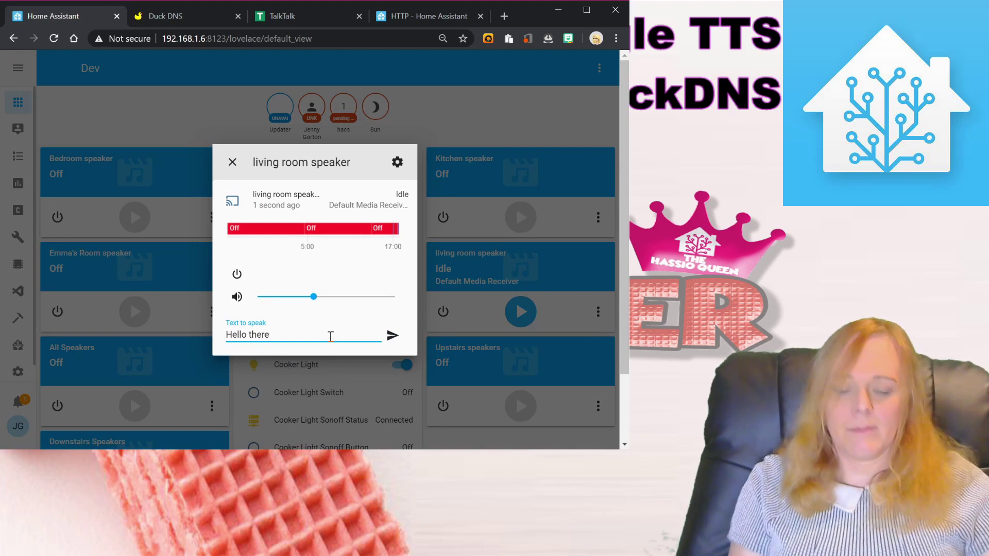
text(!)
key(Return)
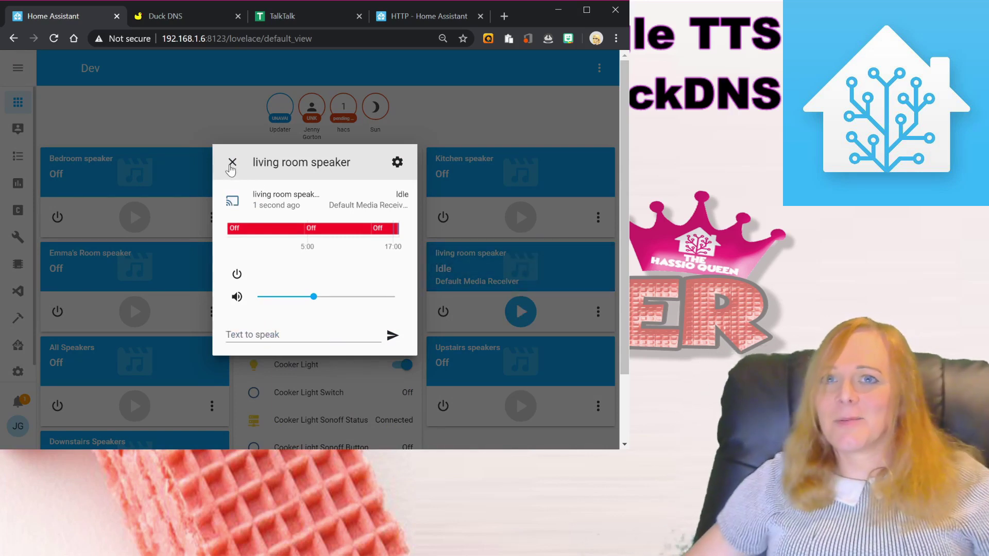
click(232, 164)
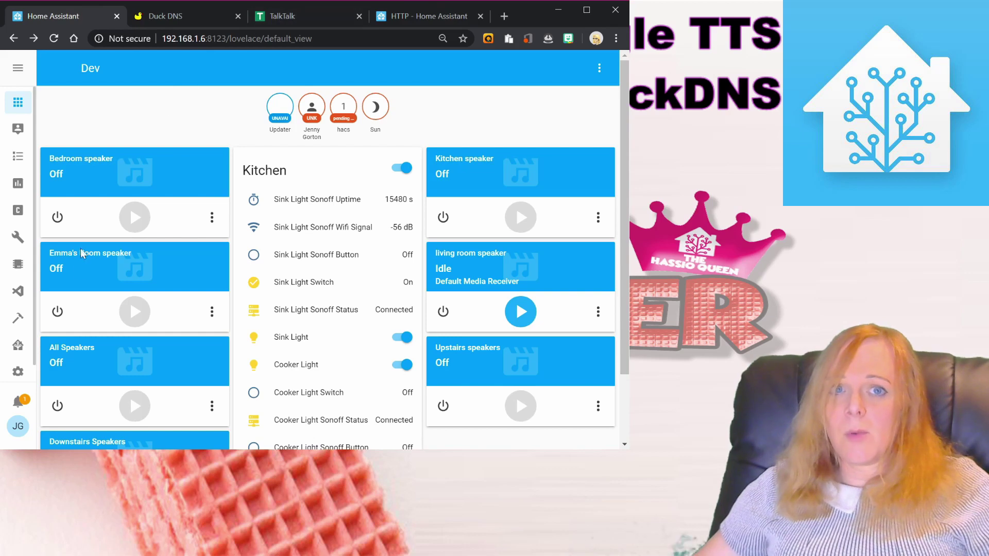
Step: Copy the example hosts entry into the Dnsmasq add-on's empty hosts list
click(18, 350)
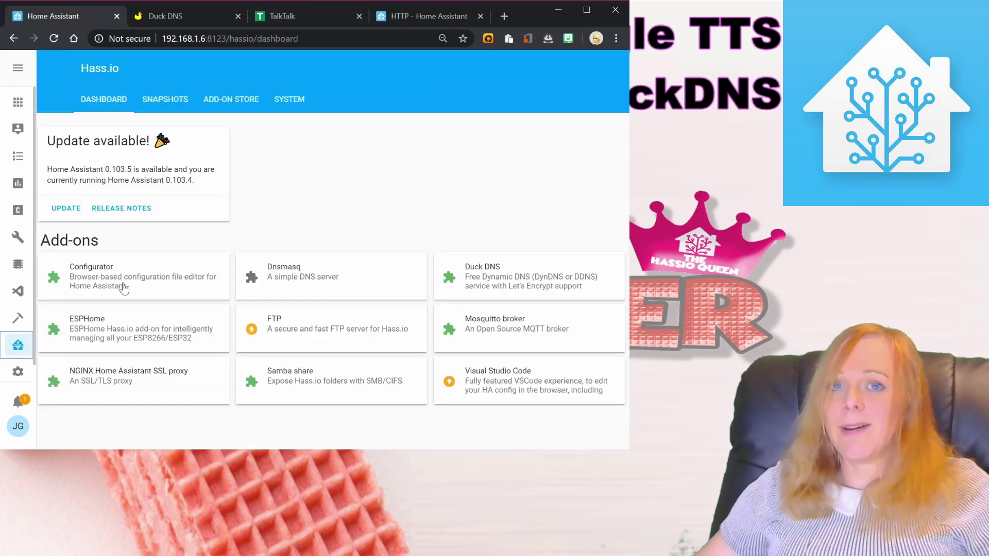
click(289, 285)
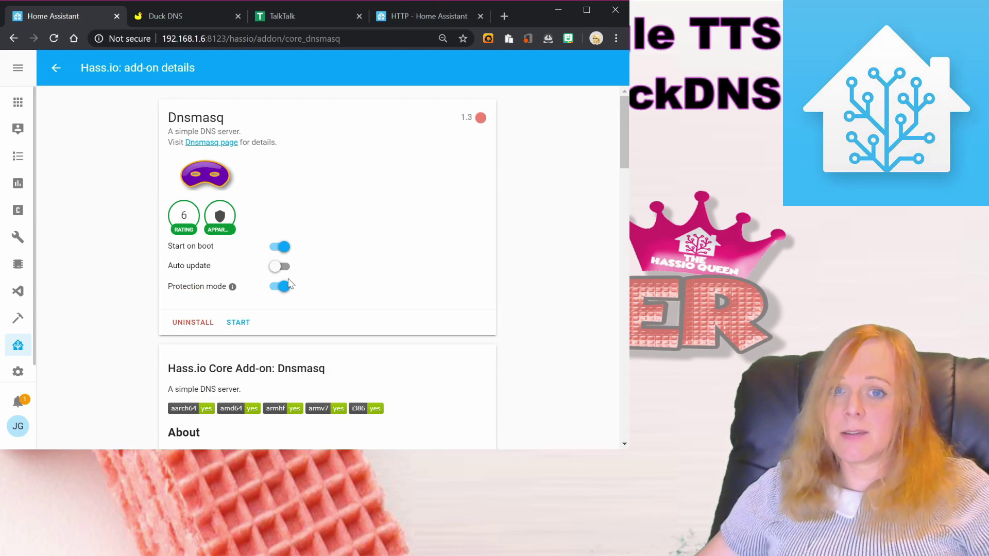
scroll(225, 321, down, 7)
scroll(223, 319, down, 9)
scroll(220, 322, up, 5)
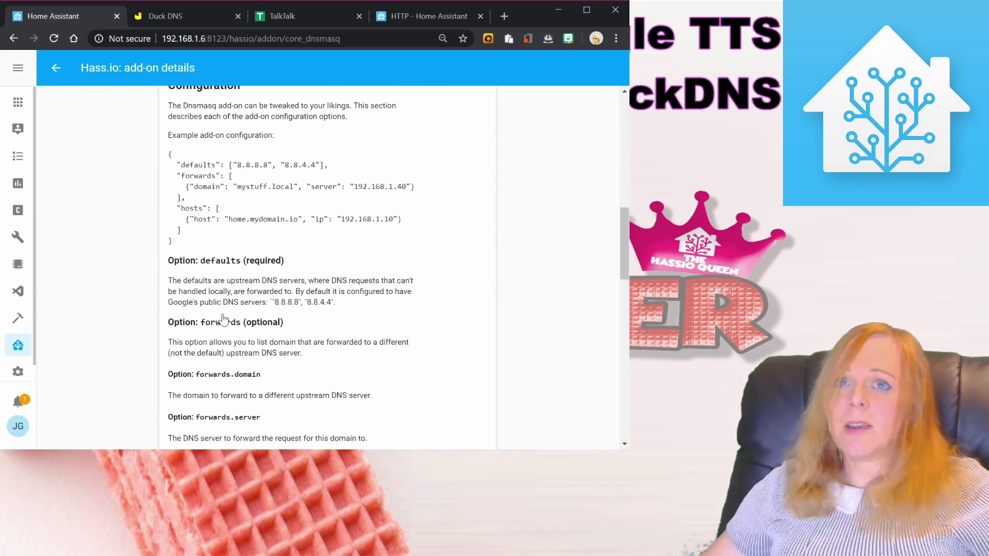
scroll(169, 367, up, 4)
scroll(242, 232, down, 2)
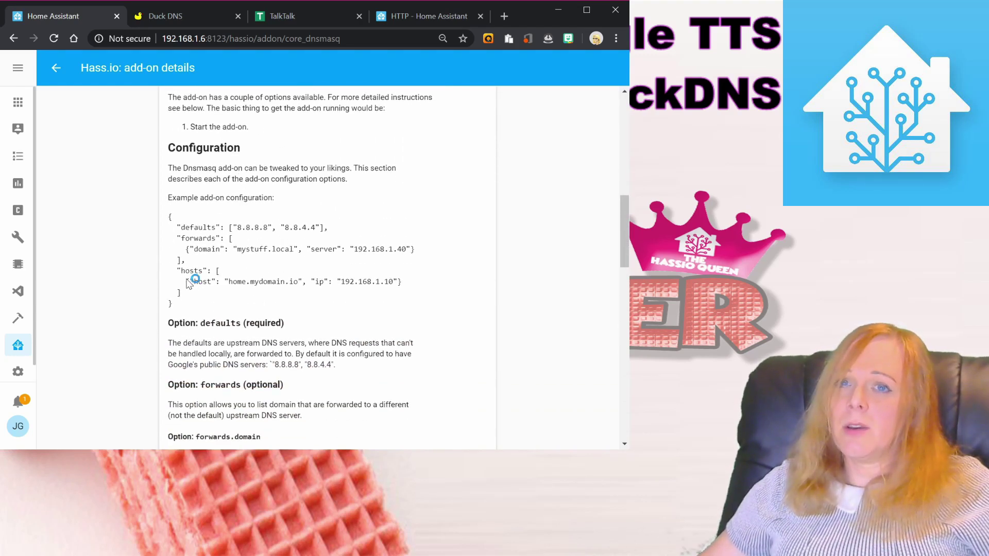
drag(403, 282, 189, 287)
key(ctrl+c)
scroll(272, 276, down, 18)
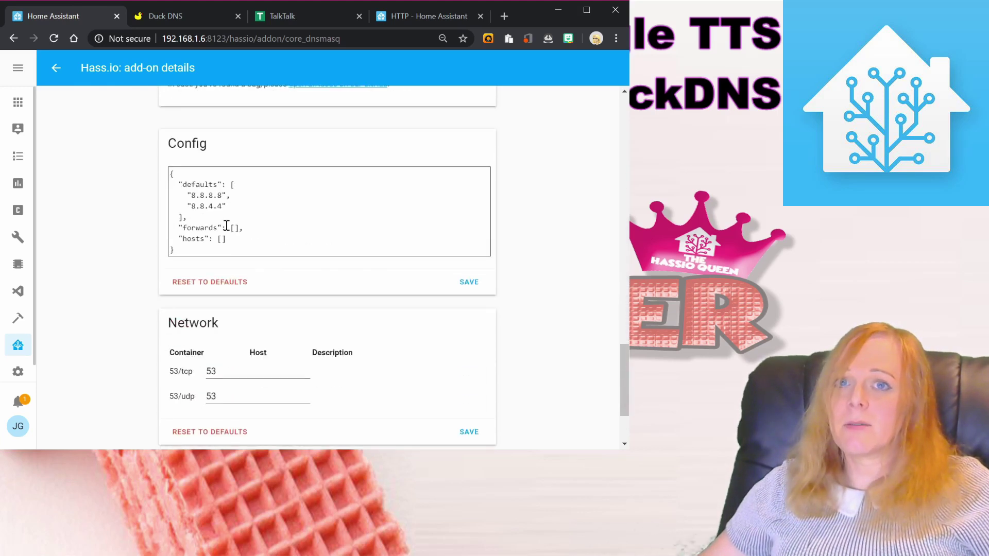
click(221, 238)
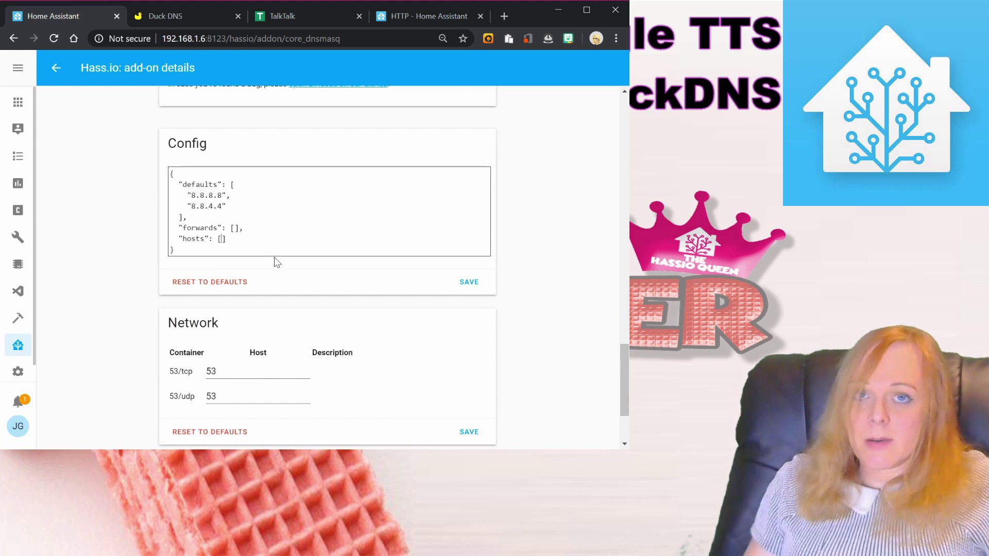
key(Return)
key(Return)
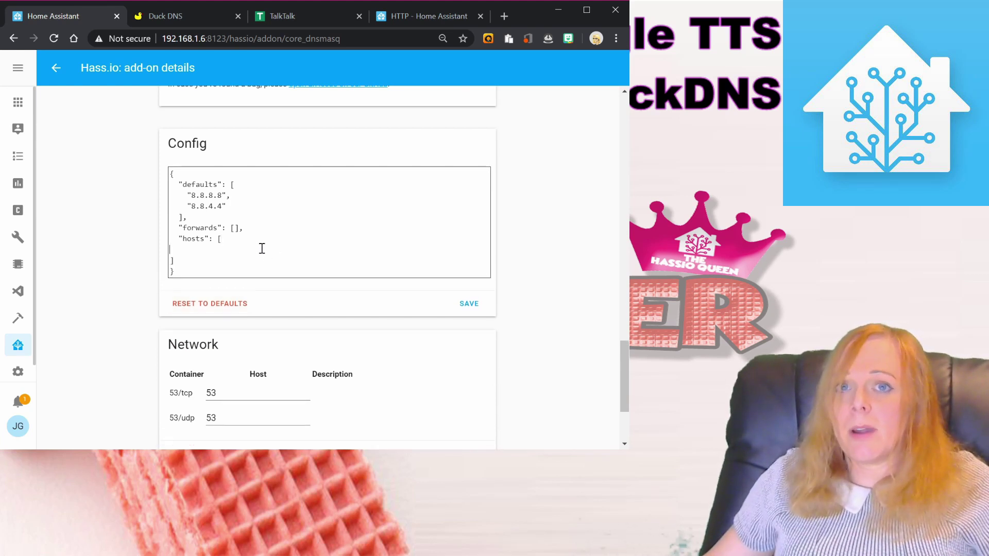
key(ctrl+v)
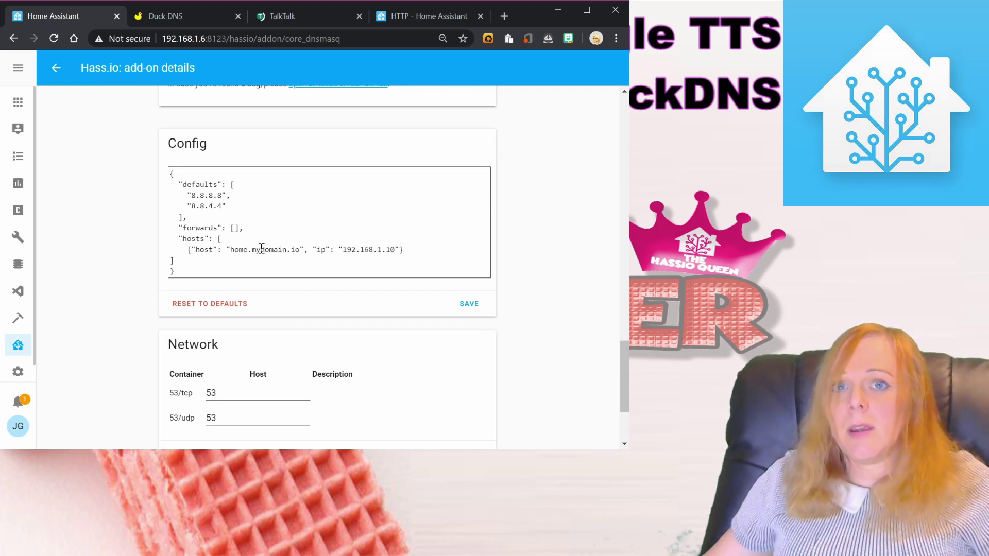
click(172, 260)
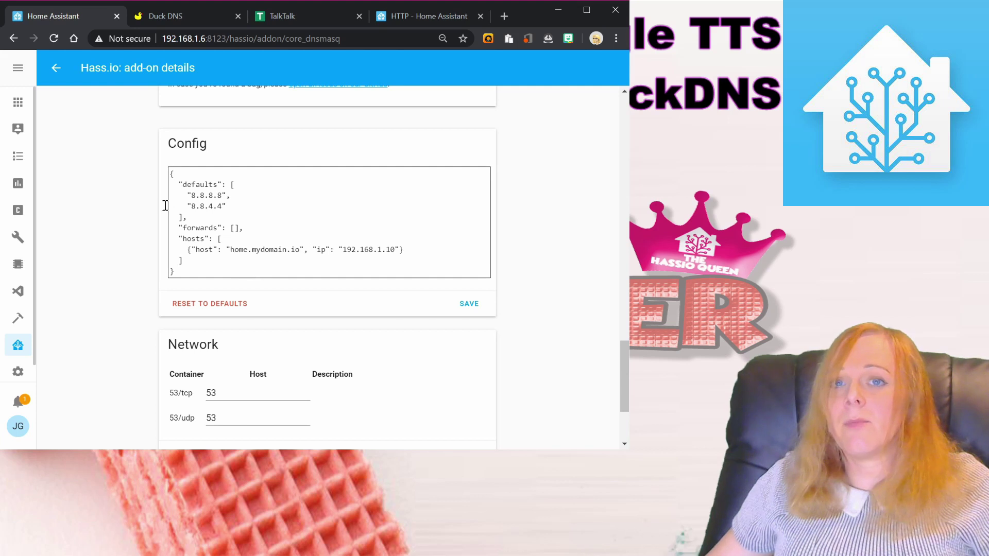
Step: Change the hosts entry to host pinkywafer.duckdns.org with IP 192.168.1.6
click(229, 249)
key(Delete)
key(Delete)
key(Delete)
key(Delete)
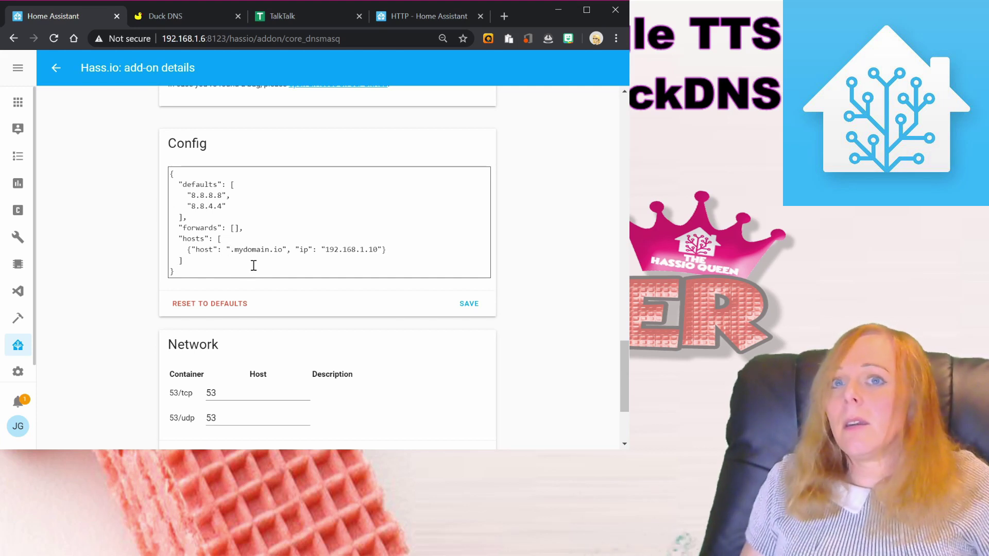
text(pinkywafer)
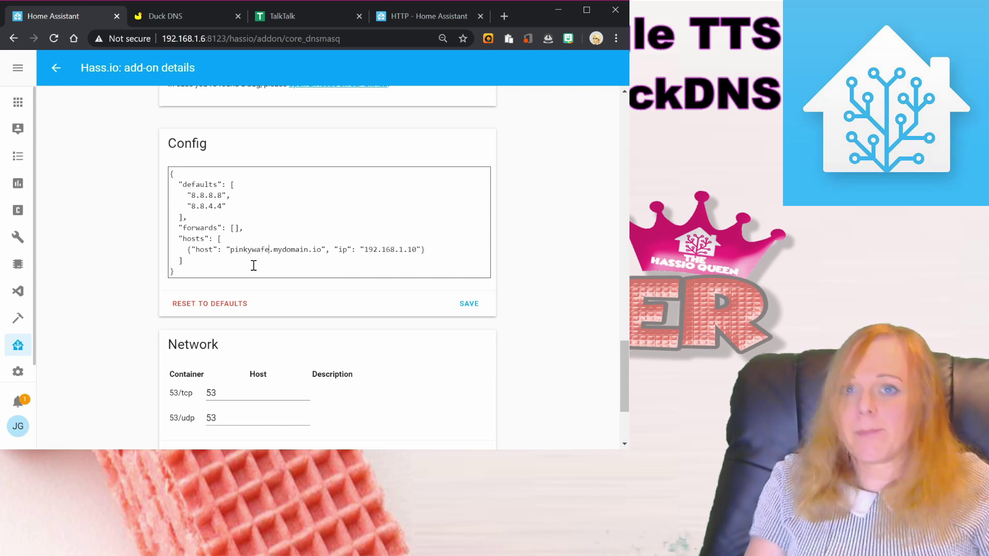
key(shift+Right)
key(shift+Right)
key(shift+Right)
key(shift+Right)
key(shift+Right)
key(shift+Right)
key(shift+Right)
key(shift+Right)
text(duck)
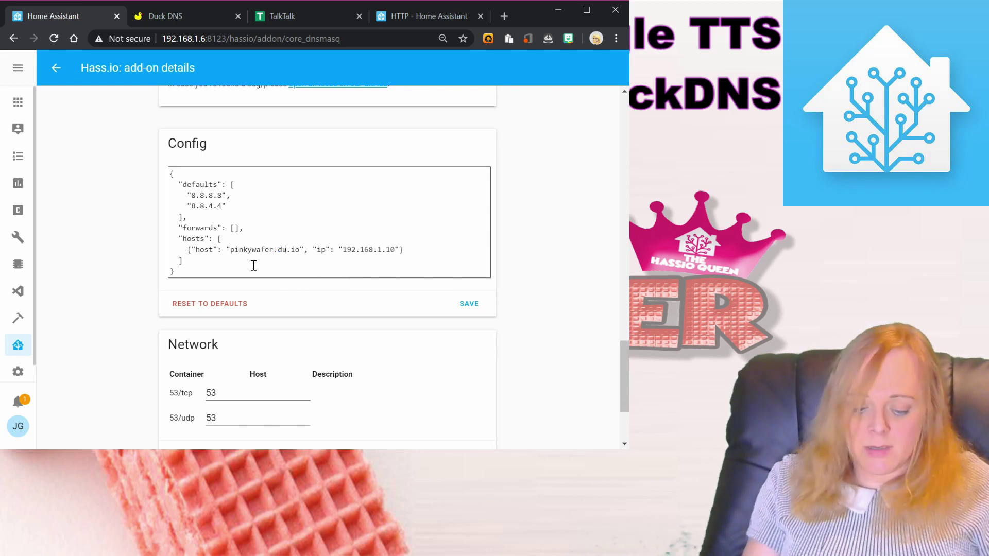
text(dns)
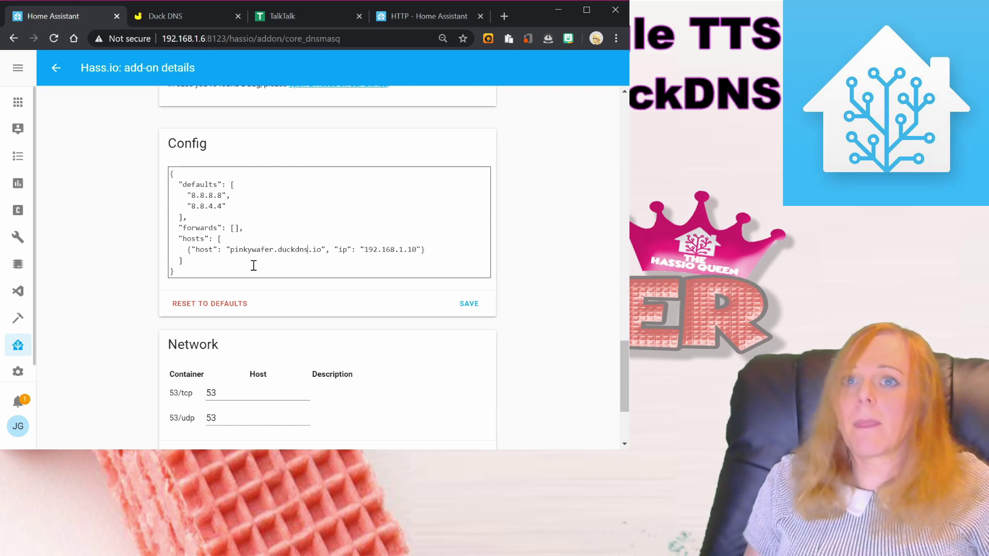
key(Delete)
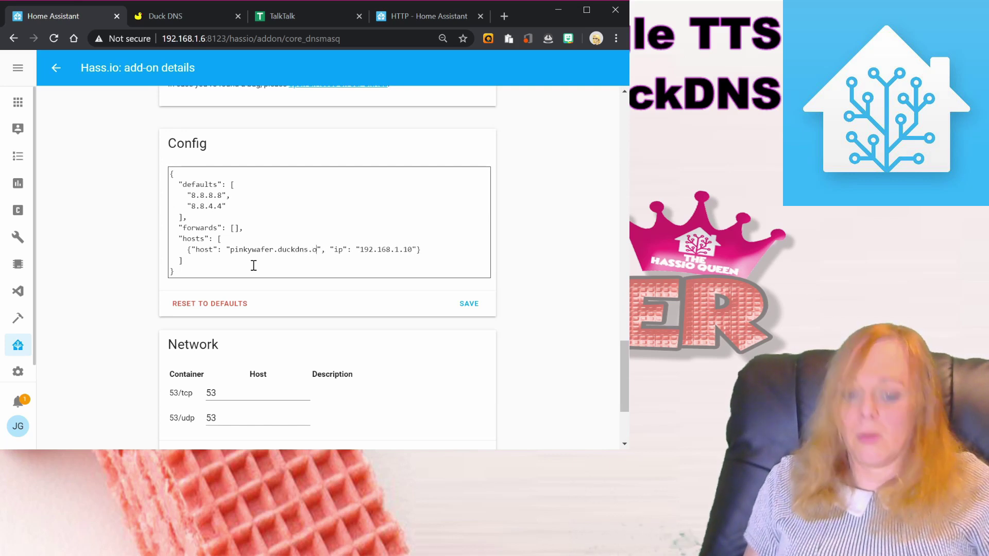
text(rg)
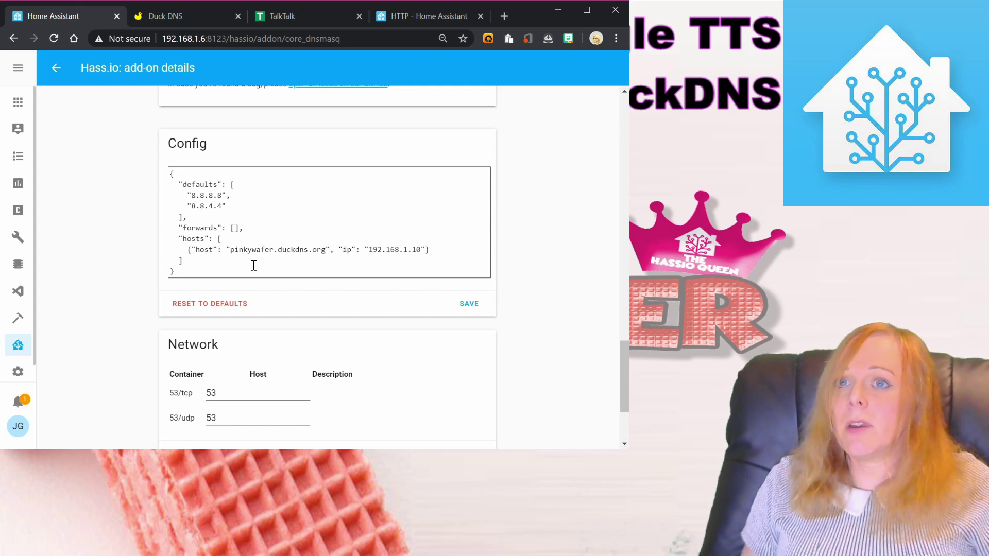
key(Left)
key(BackSpace)
key(BackSpace)
text(6)
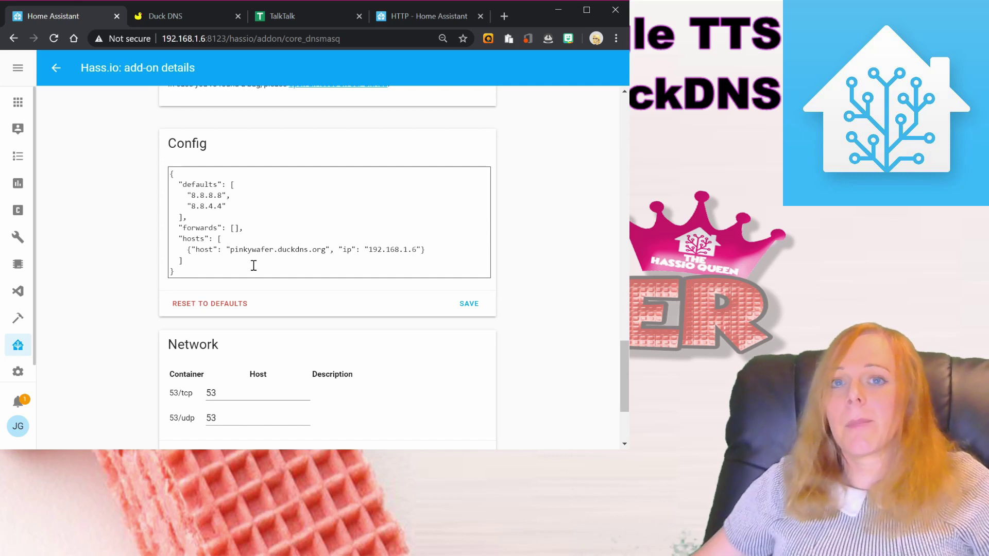
Step: Save the Dnsmasq configuration and start the add-on
click(475, 304)
scroll(429, 295, down, 3)
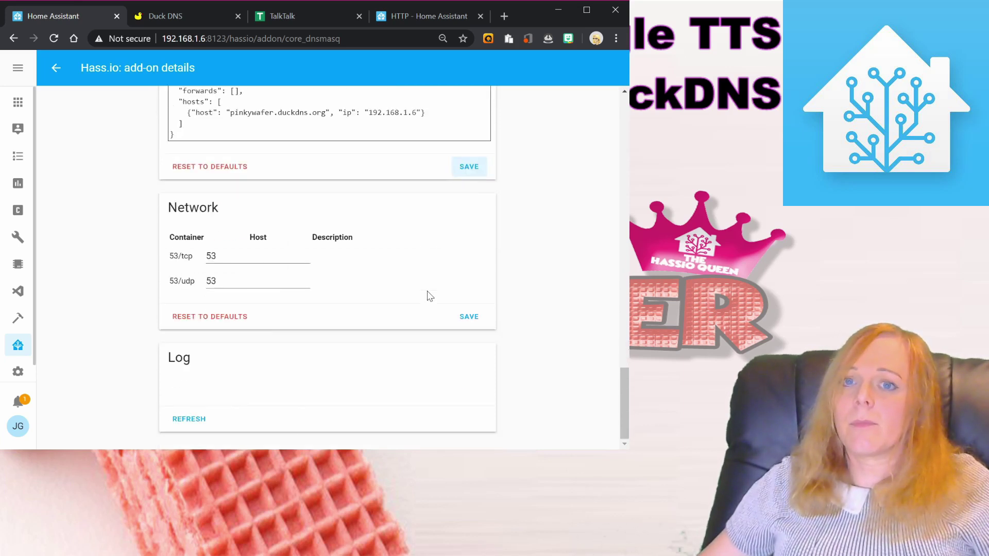
scroll(173, 412, up, 15)
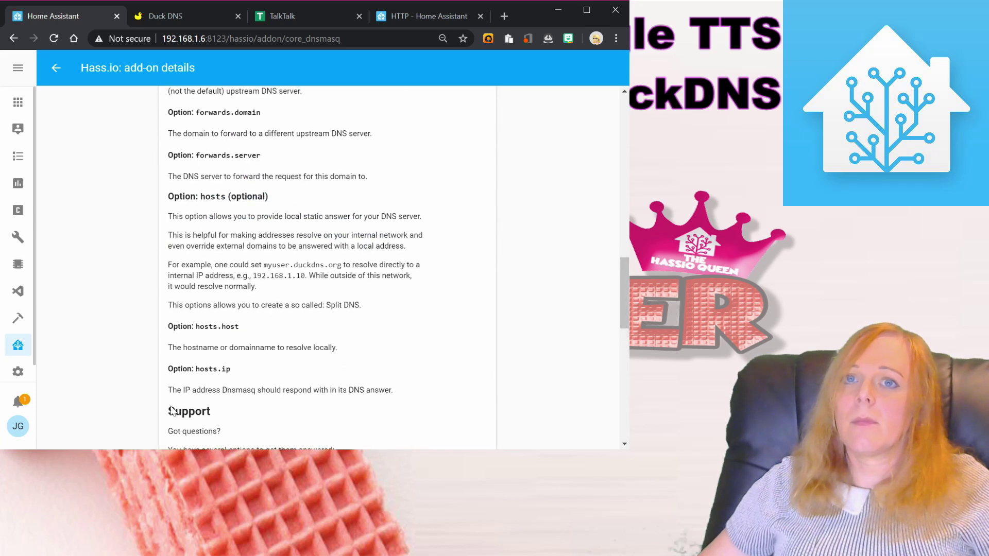
click(254, 319)
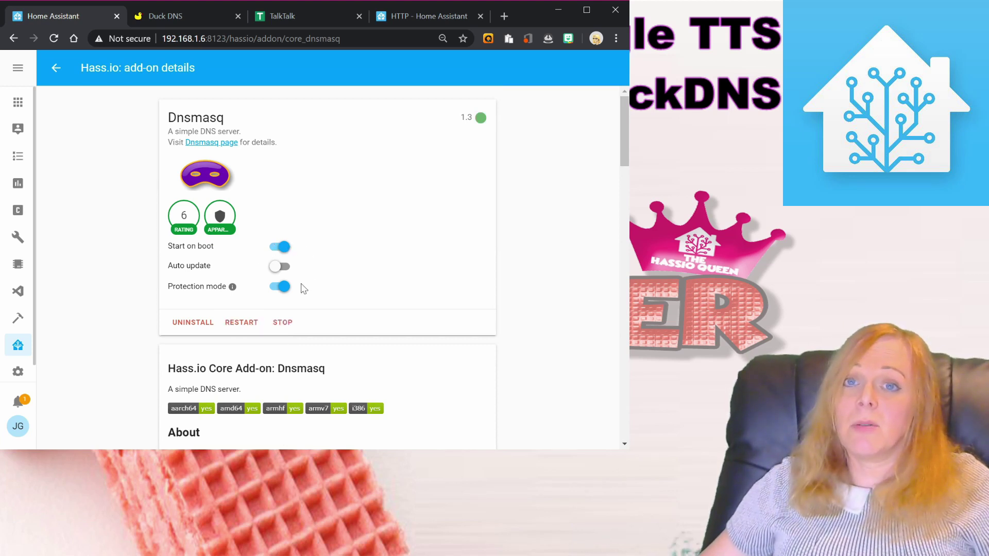
Step: Refresh the Dnsmasq log to confirm the DNS server started
scroll(303, 289, down, 15)
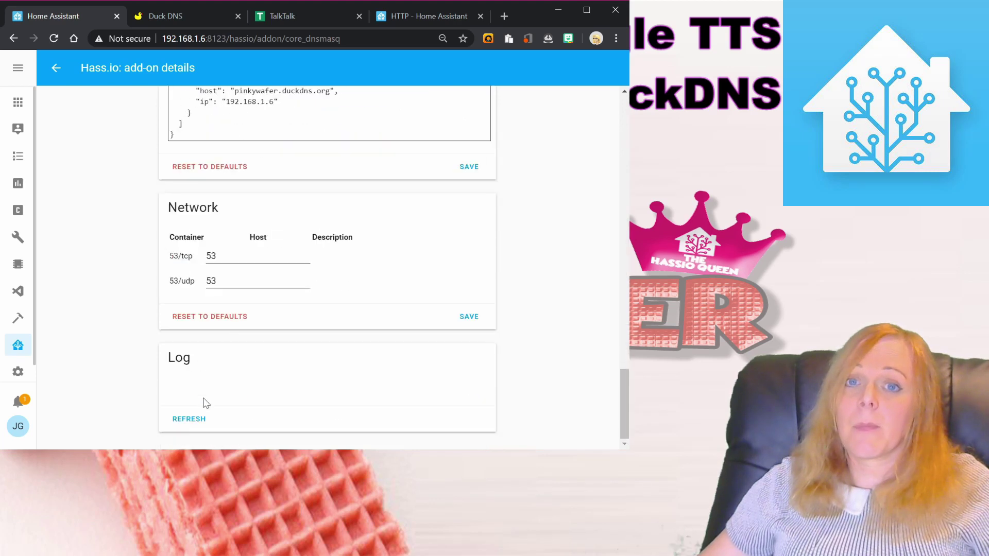
scroll(228, 360, down, 2)
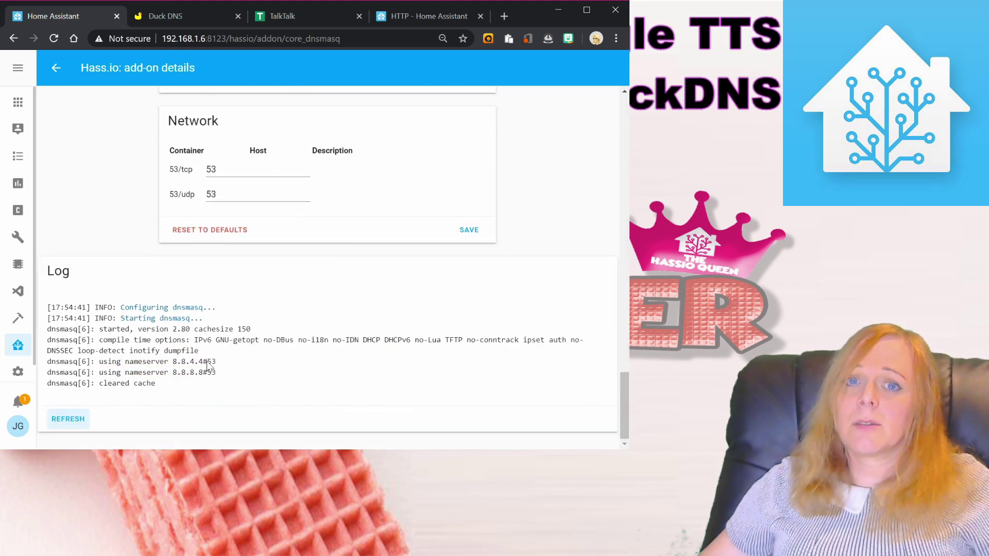
click(61, 420)
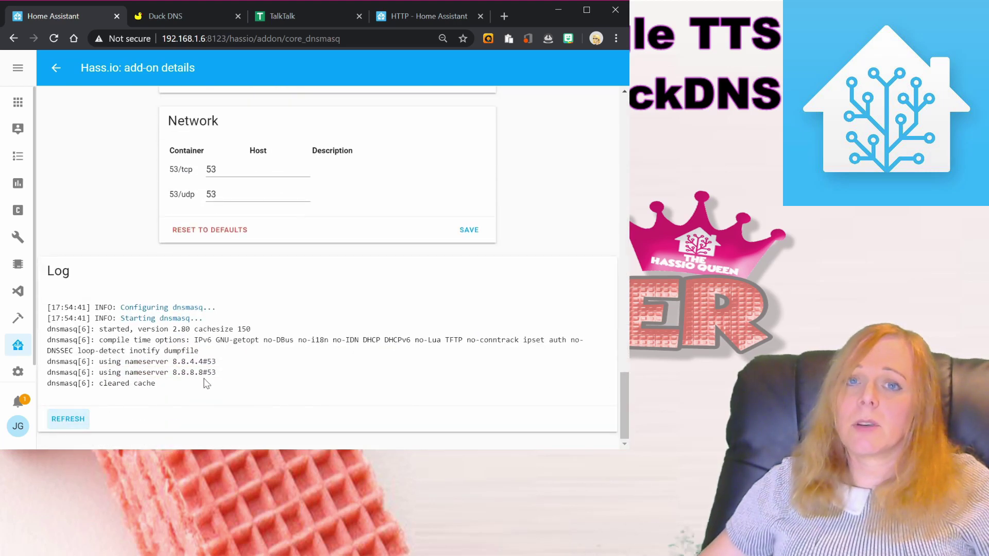
scroll(206, 384, up, 7)
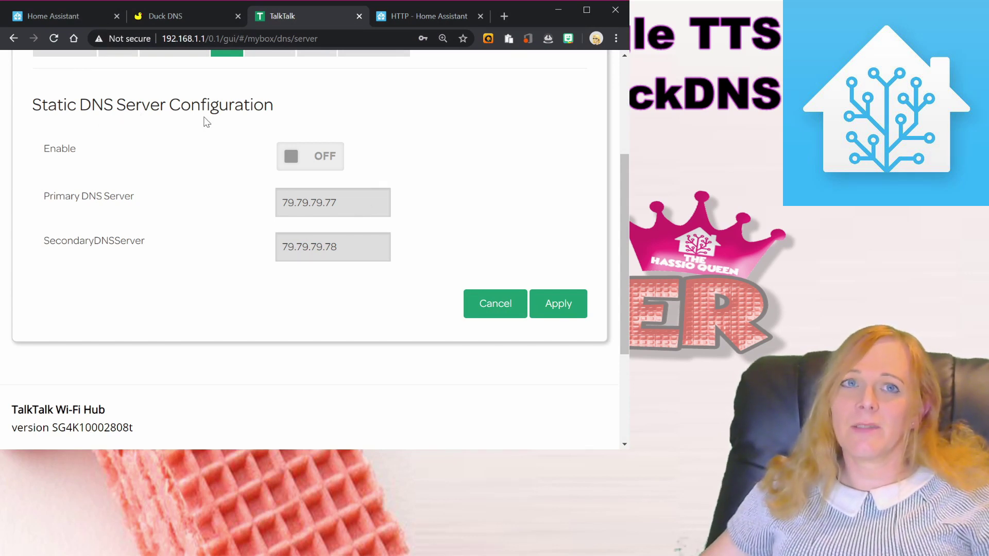
Step: Enable the router's static DNS with 192.168.1.6 as primary server and apply it
scroll(214, 162, up, 1)
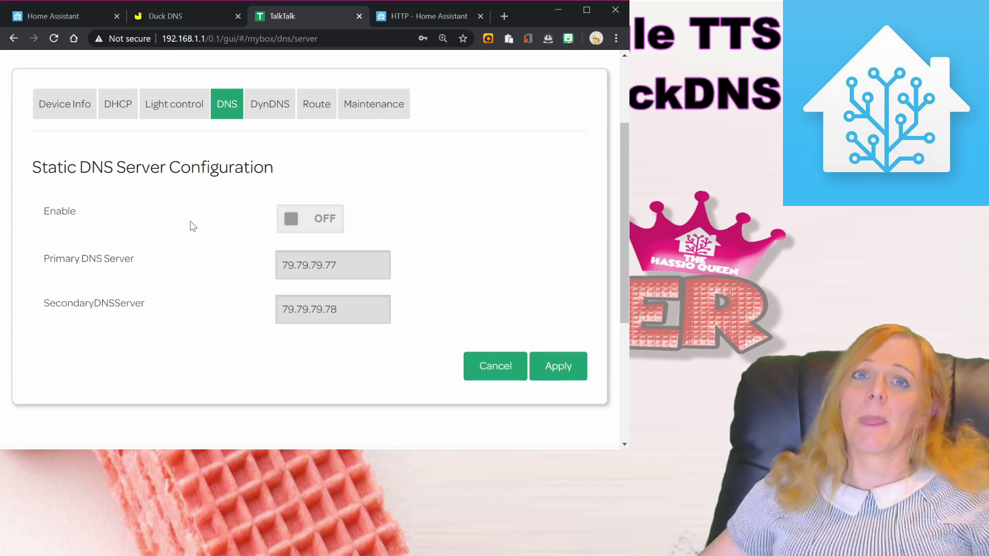
click(314, 223)
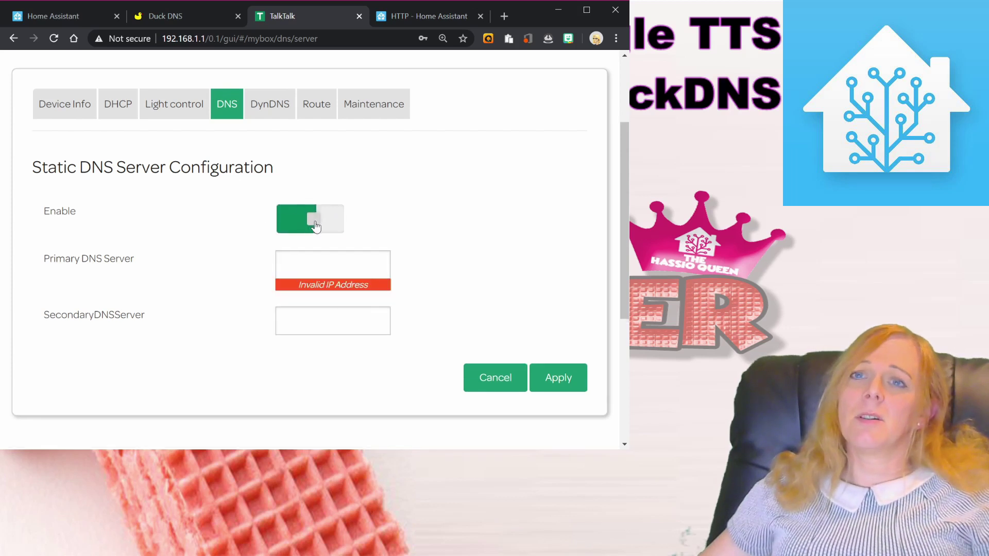
click(345, 270)
text(1923)
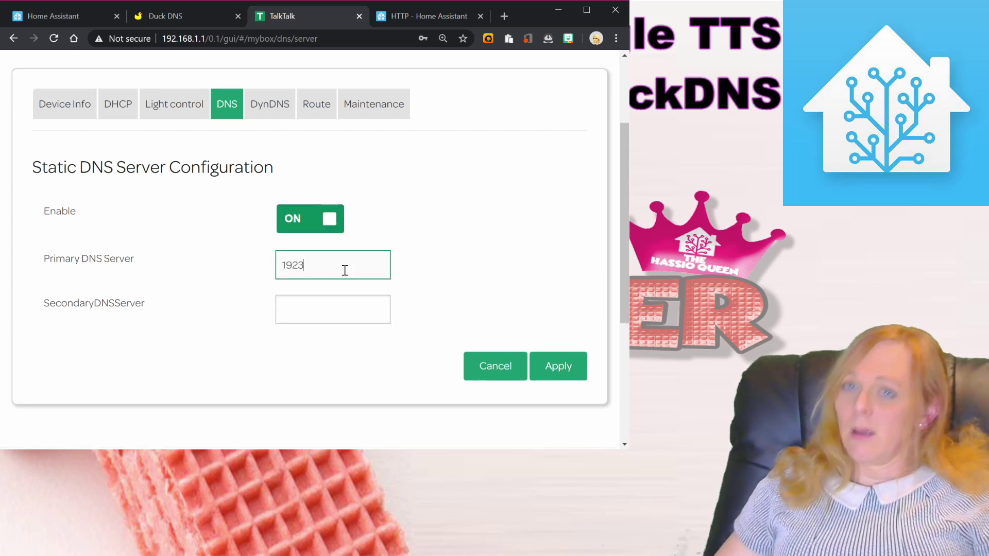
text(.)
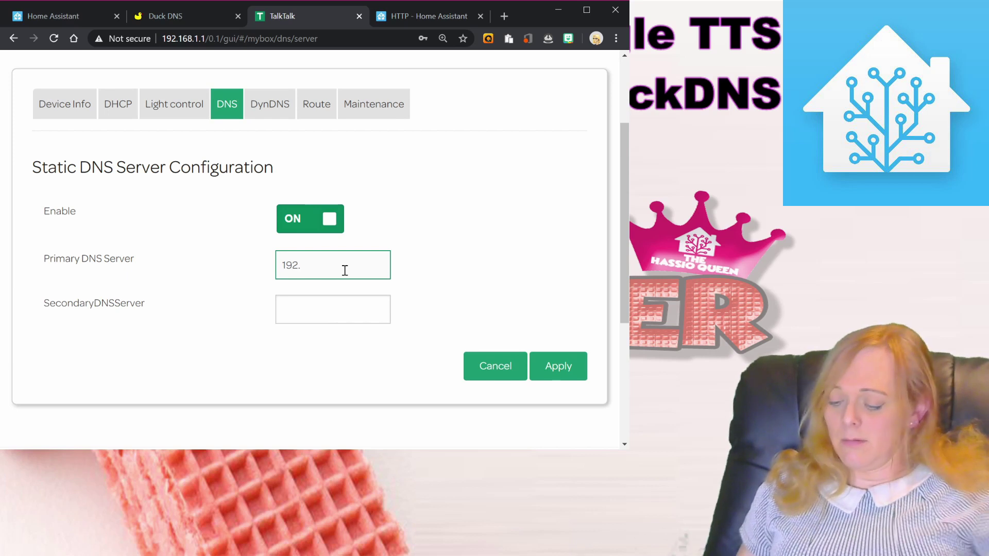
text(168.1.6)
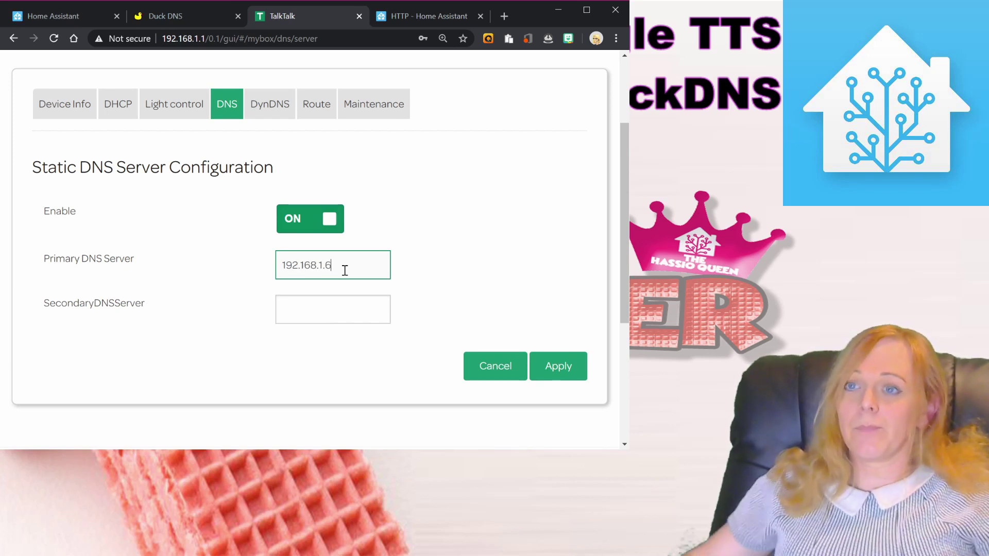
click(558, 367)
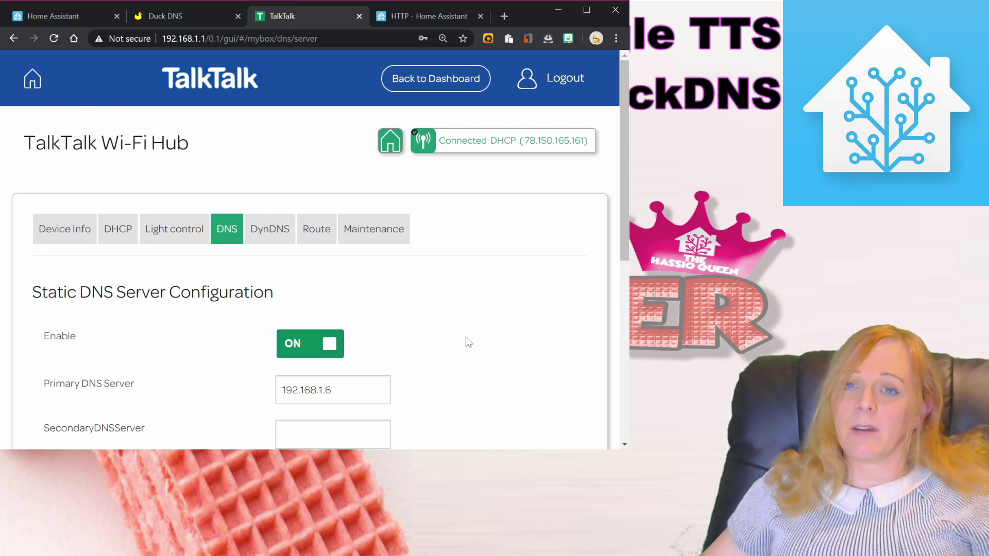
scroll(468, 342, down, 1)
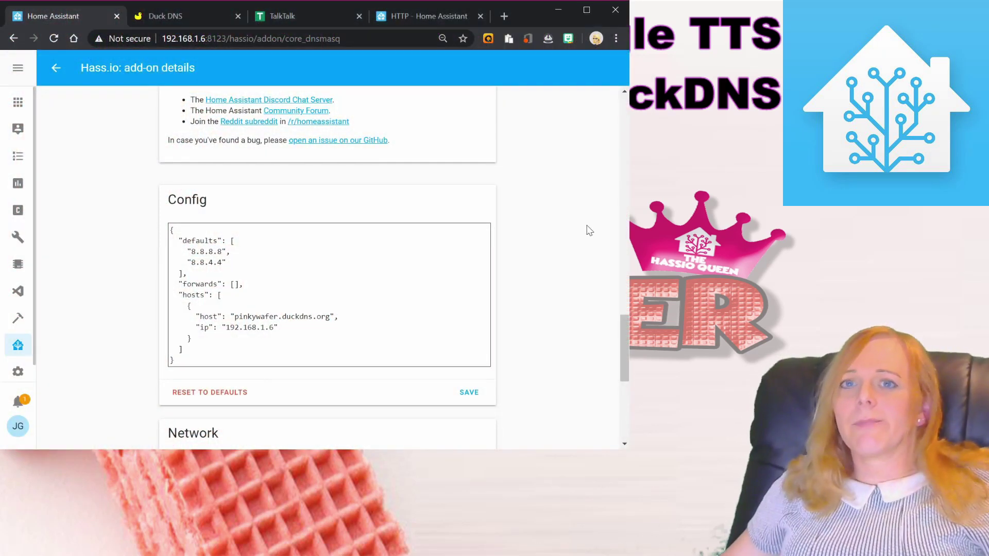
Step: Browse to pinkywafer.duckdns.org without a port number, getting a connection-refused error
scroll(154, 223, up, 10)
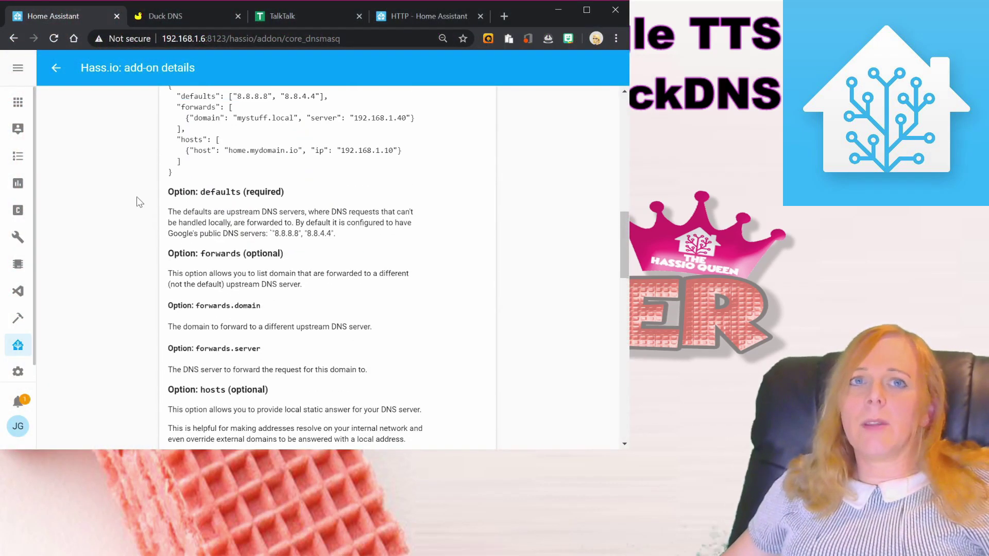
click(18, 106)
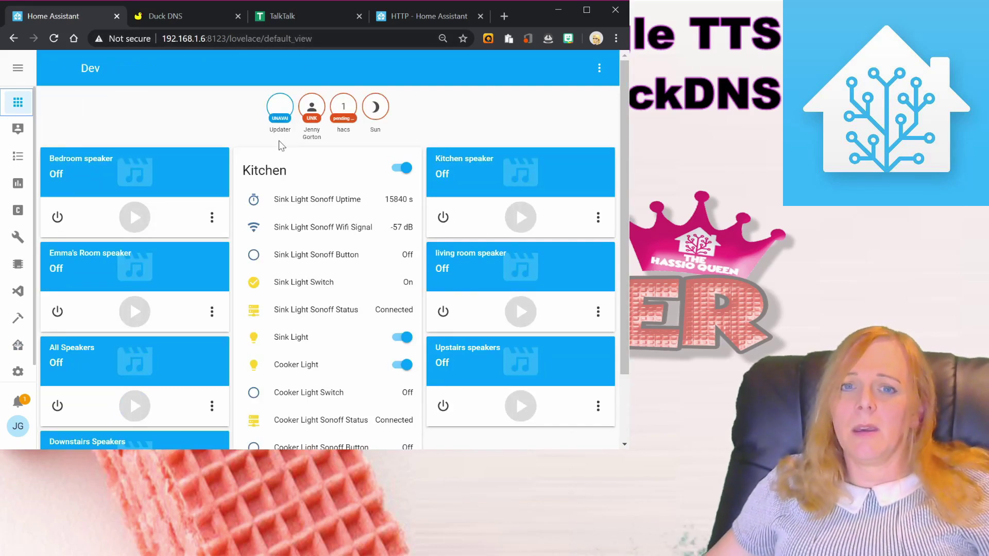
click(330, 39)
text(pink)
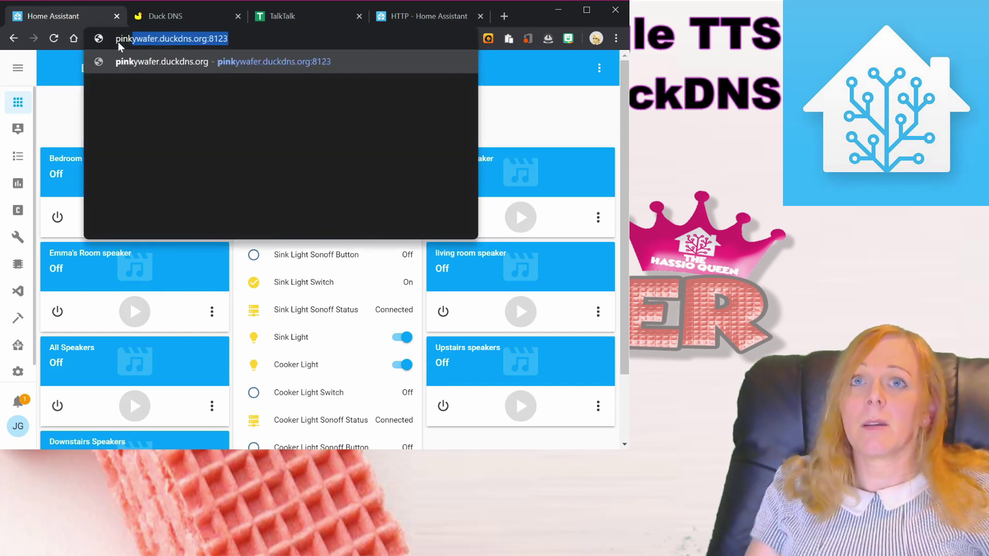
key(End)
key(BackSpace)
key(BackSpace)
key(BackSpace)
key(BackSpace)
key(BackSpace)
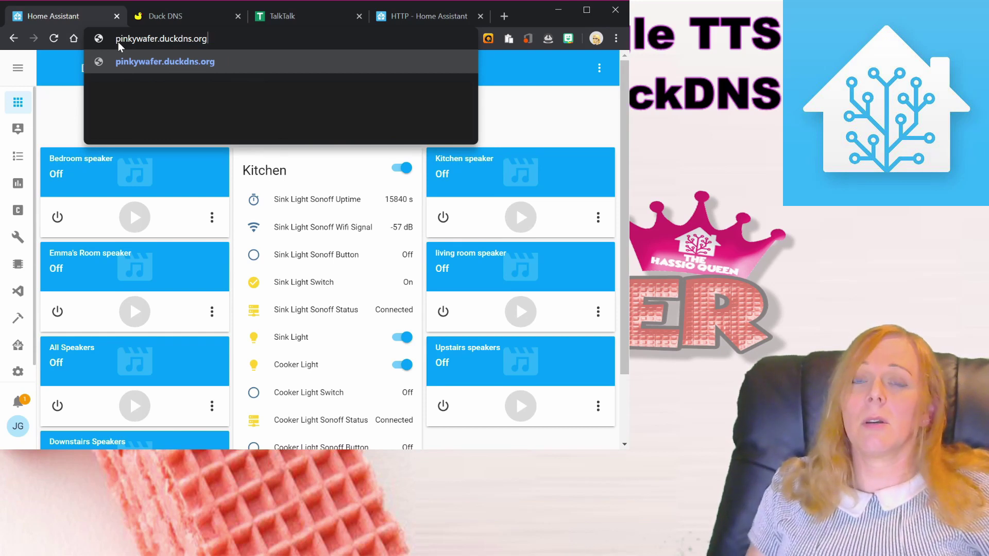
key(Return)
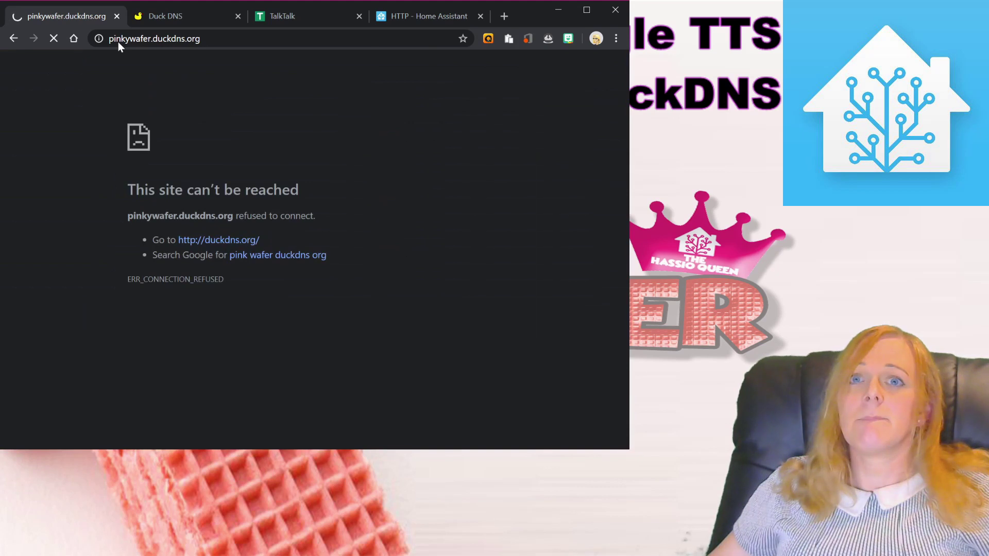
click(118, 41)
click(115, 41)
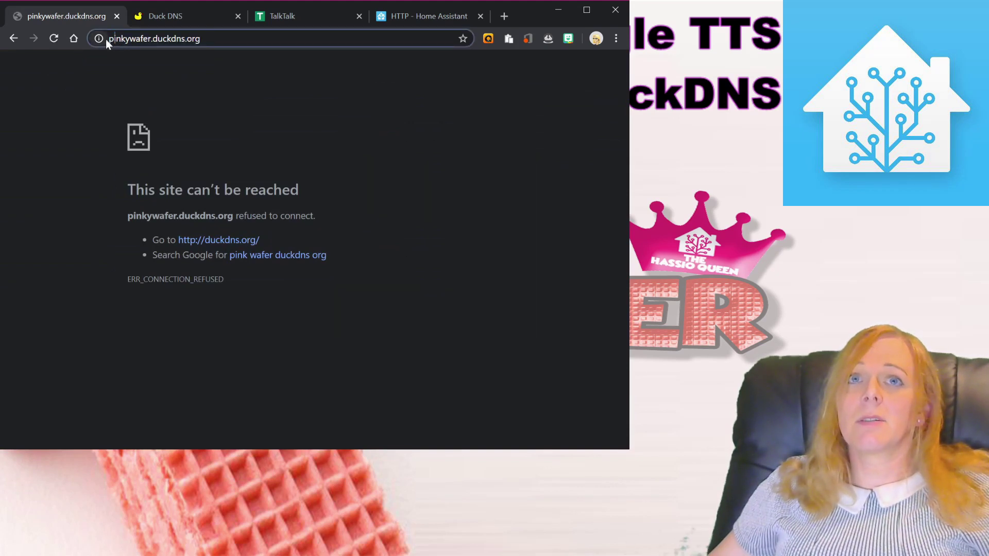
double_click(123, 40)
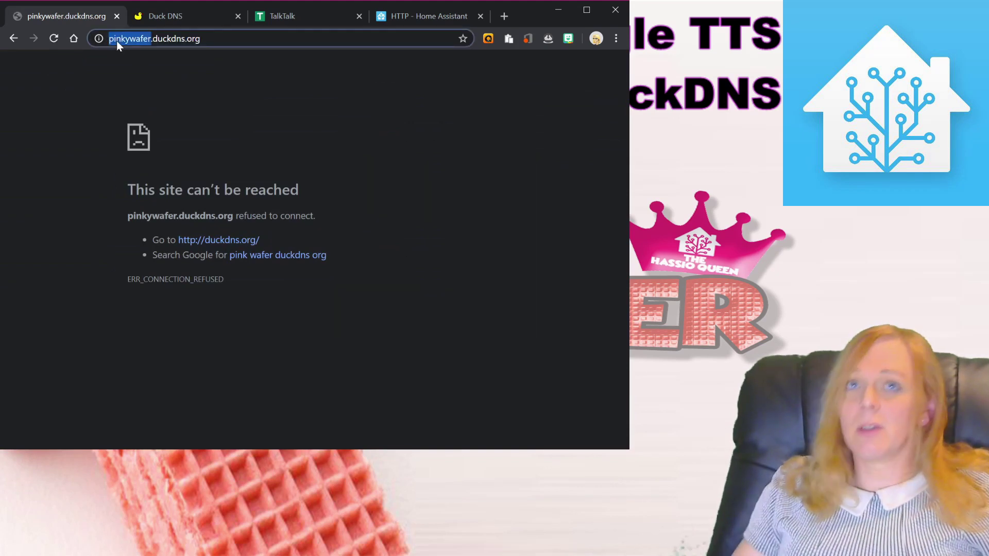
key(Left)
text(ht)
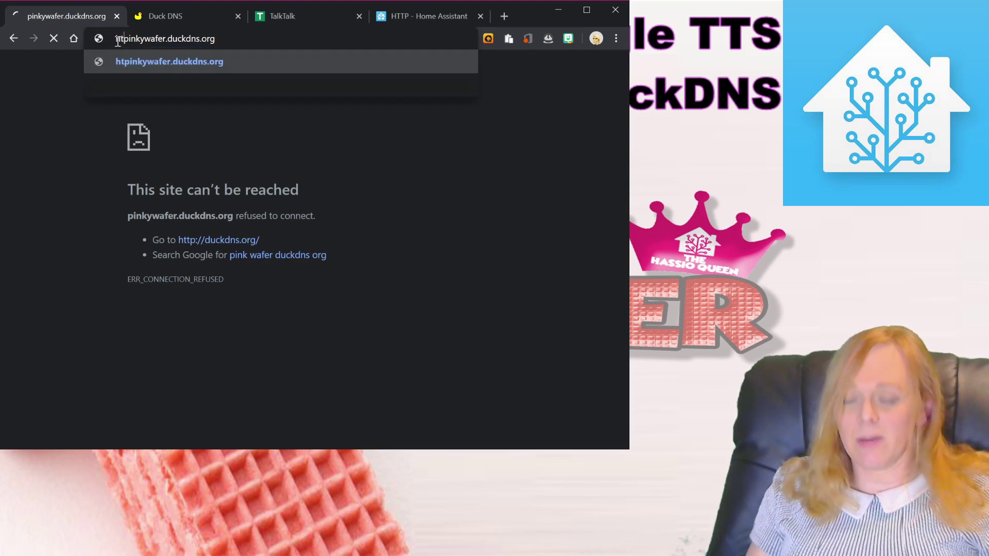
text(tps:)
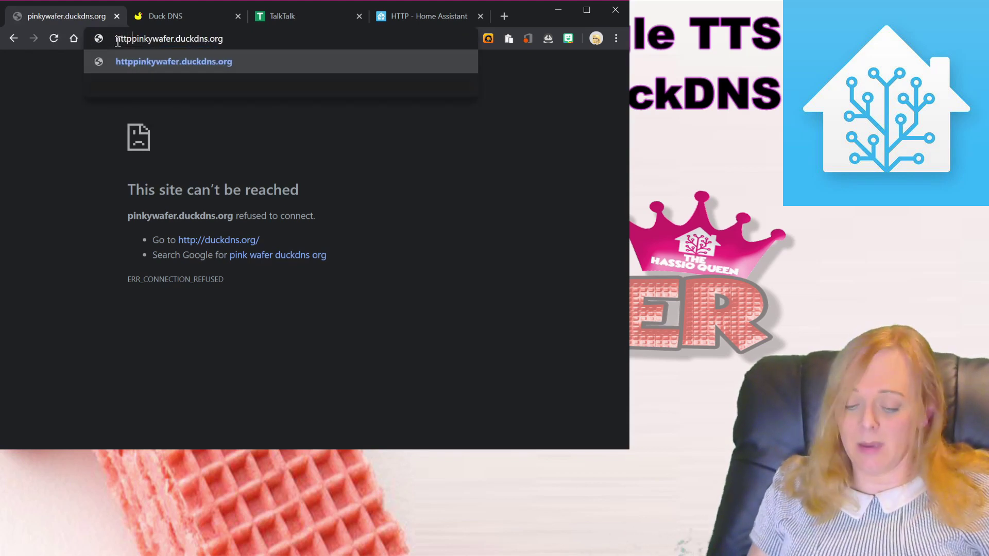
text(//)
key(Return)
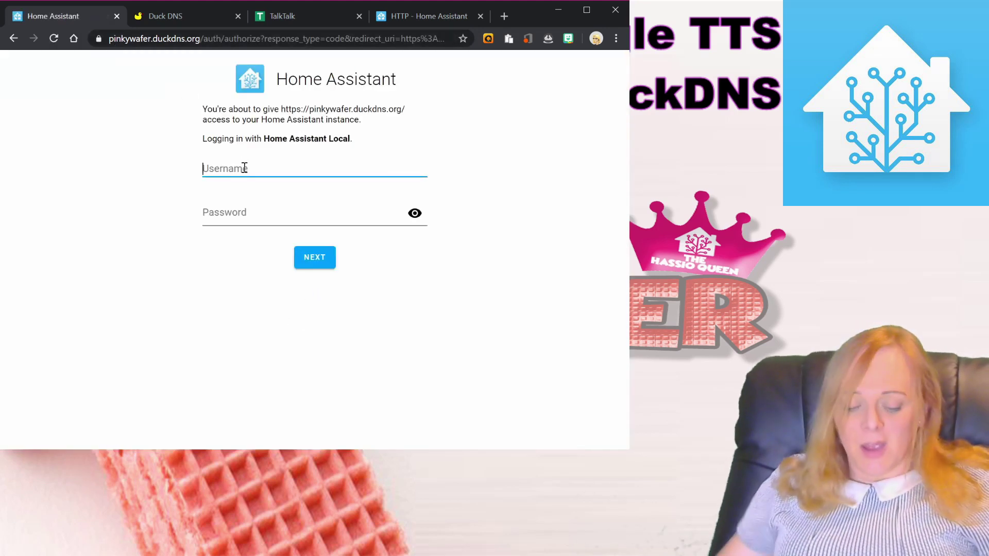
Step: Sign in with the username and password, retyping the rejected password, and save the login
text(pinkywafer)
key(Tab)
text(•••)
key(Return)
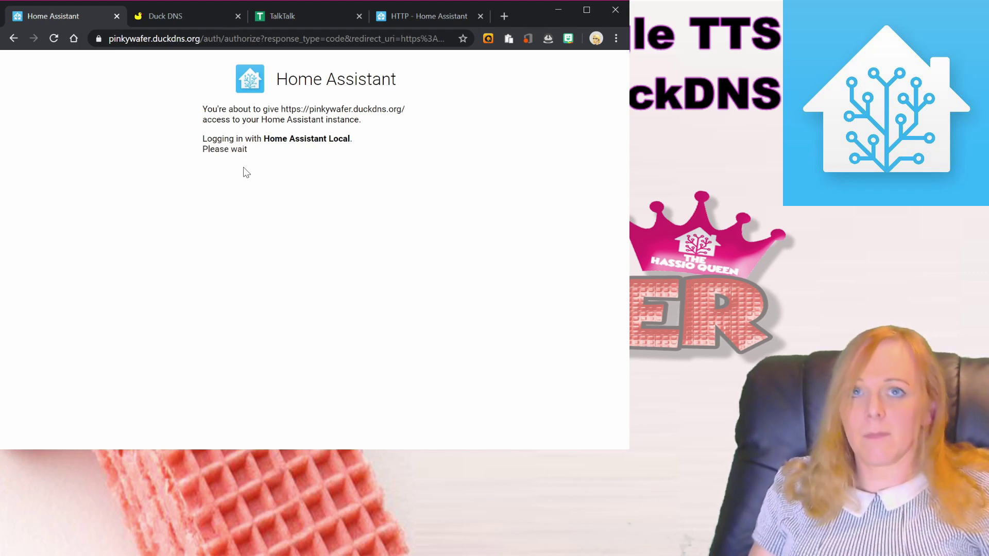
click(243, 232)
key(ctrl+a)
text(••••)
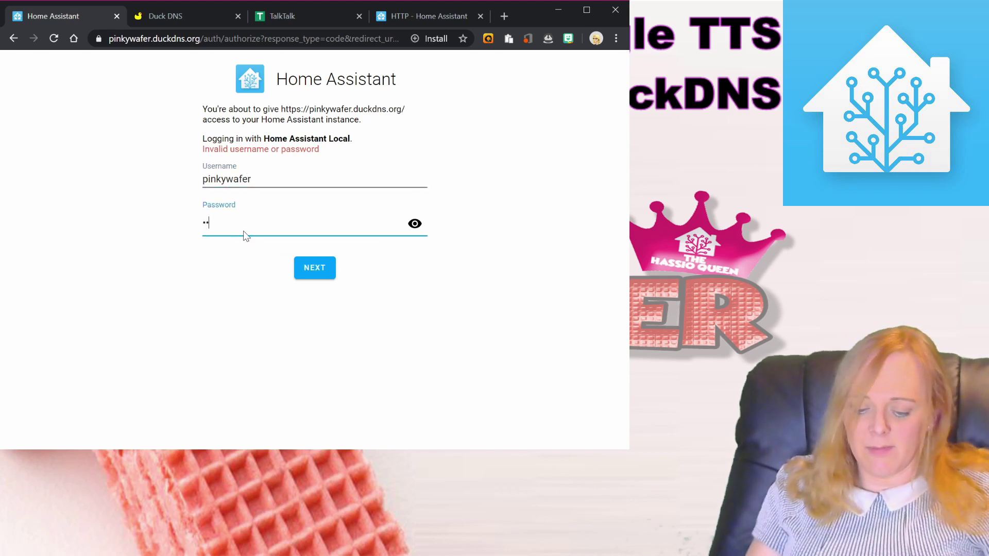
text(•••)
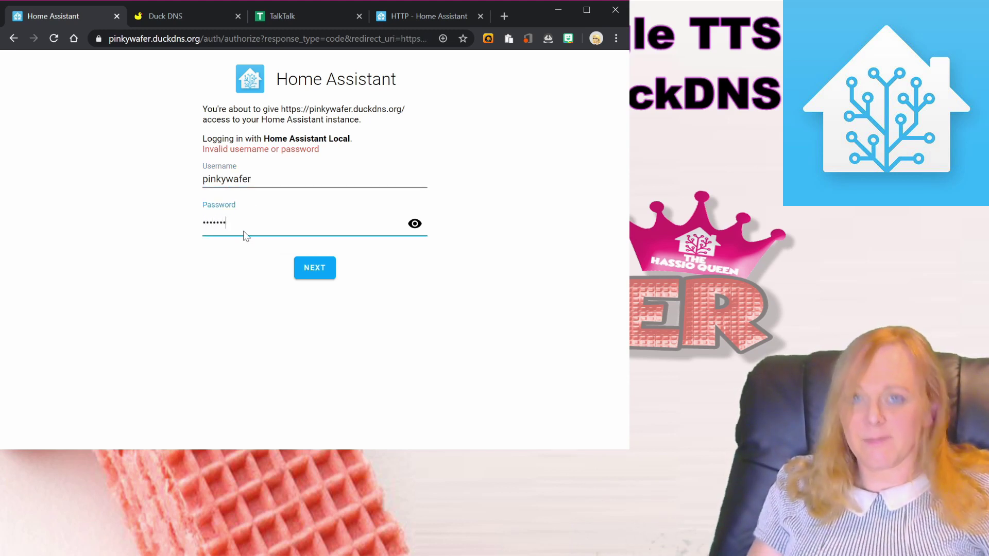
key(Return)
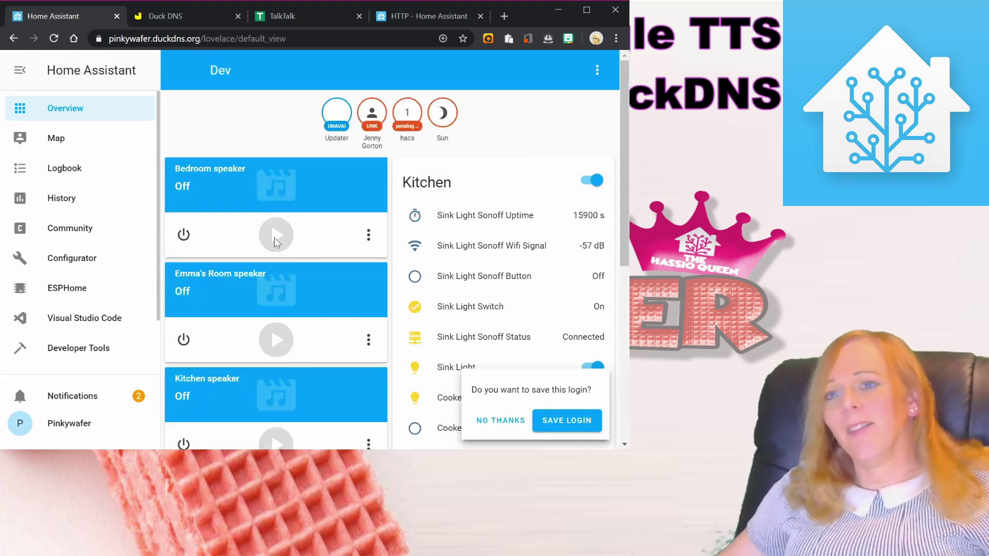
click(580, 421)
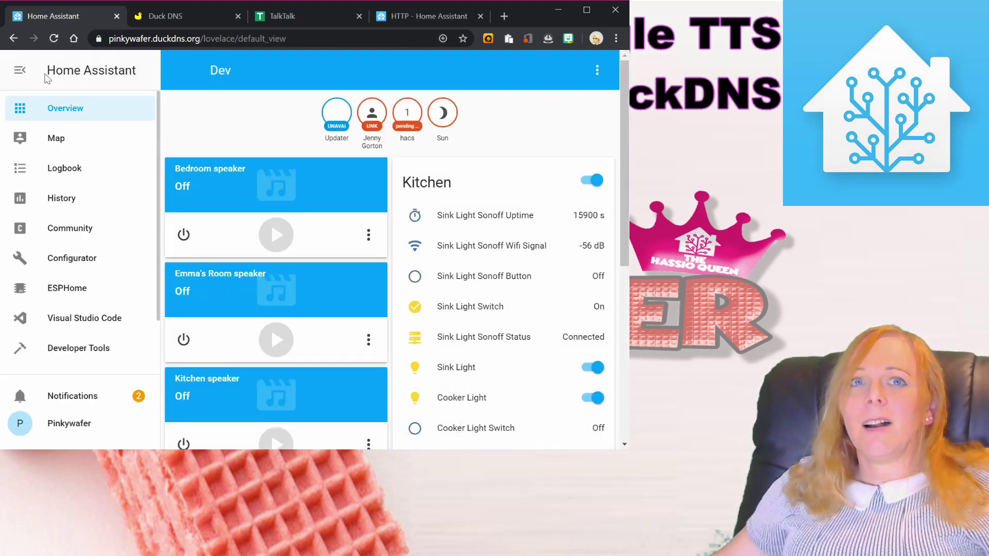